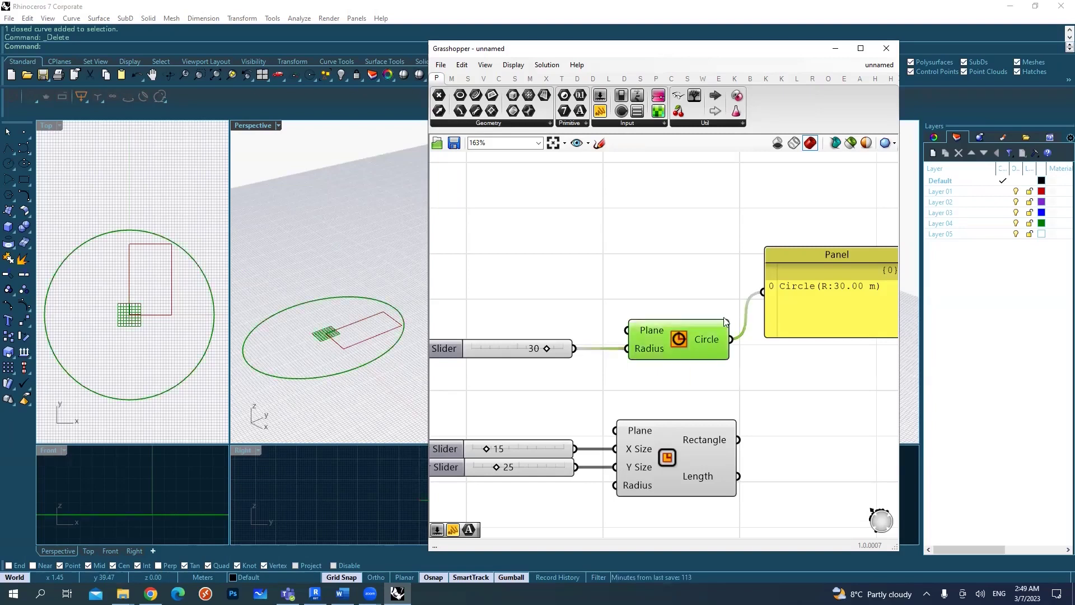
Step: Disable the Circle component from its radial menu so the panel reports no data
{"action": "middle_click", "coordinate": [684, 331]}
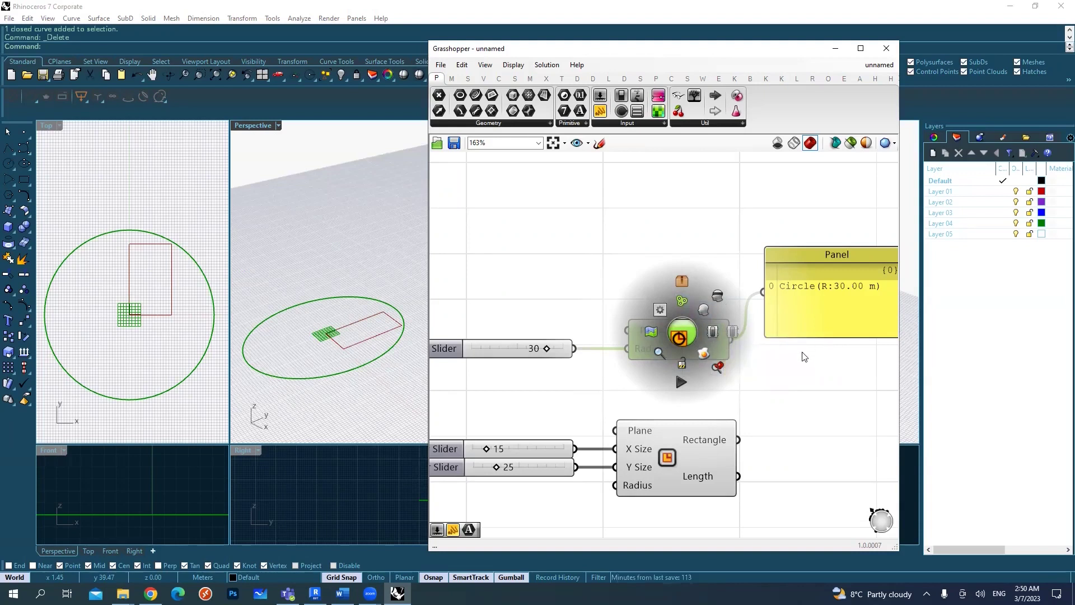
{"action": "scroll", "coordinate": [727, 334], "scroll_direction": "up", "scroll_amount": 1}
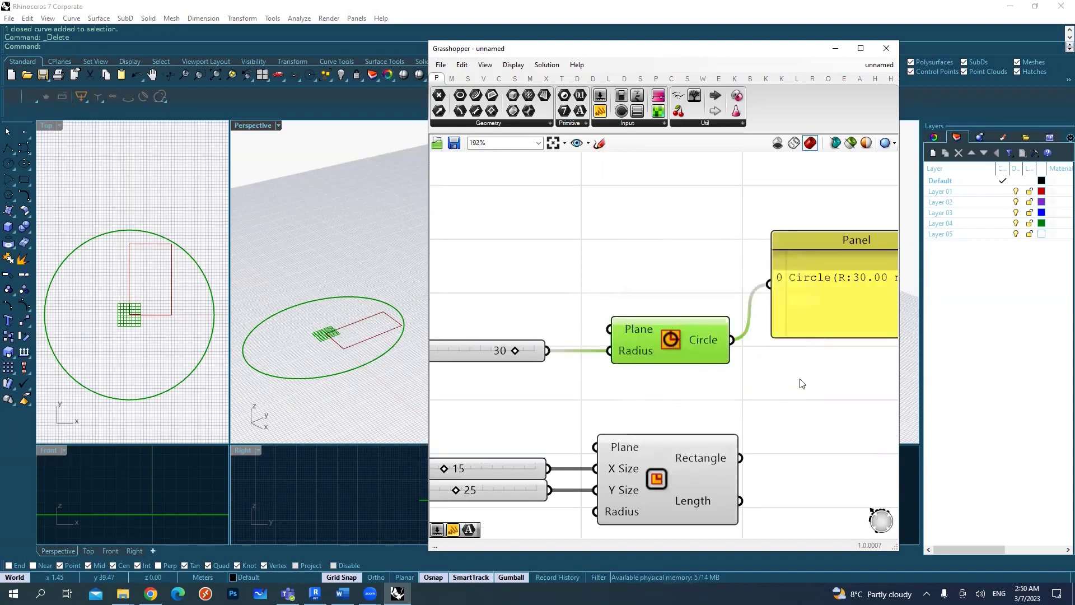
{"action": "left_click", "coordinate": [670, 335], "text": "ctrl"}
{"action": "left_click", "coordinate": [670, 339]}
{"action": "middle_click", "coordinate": [671, 339]}
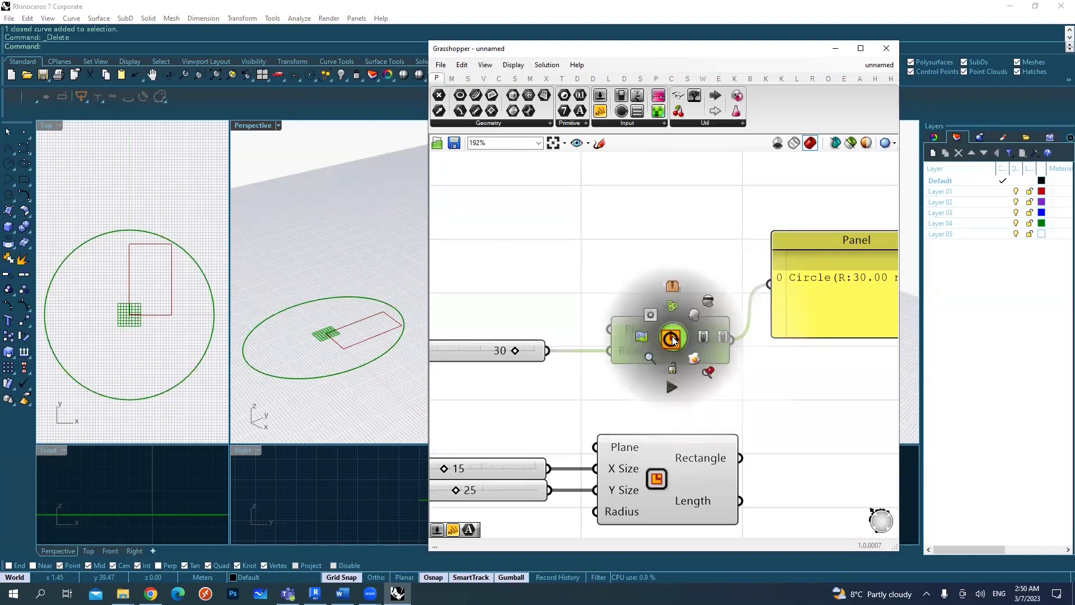
{"action": "left_click", "coordinate": [724, 337]}
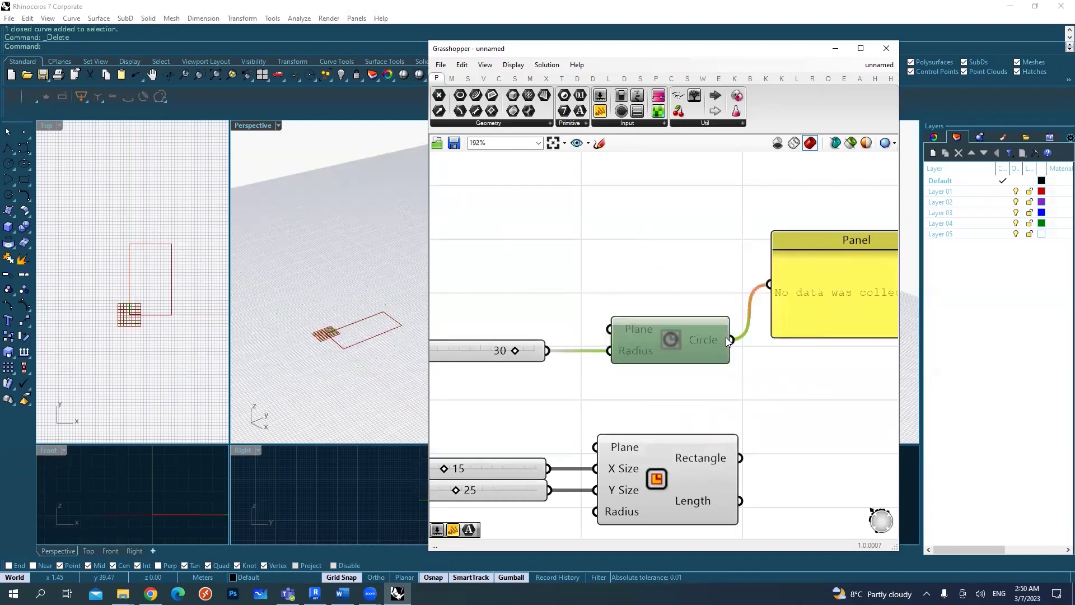
Step: Clear the selection and pan the canvas to recentre the components and panel
{"action": "left_click", "coordinate": [730, 403]}
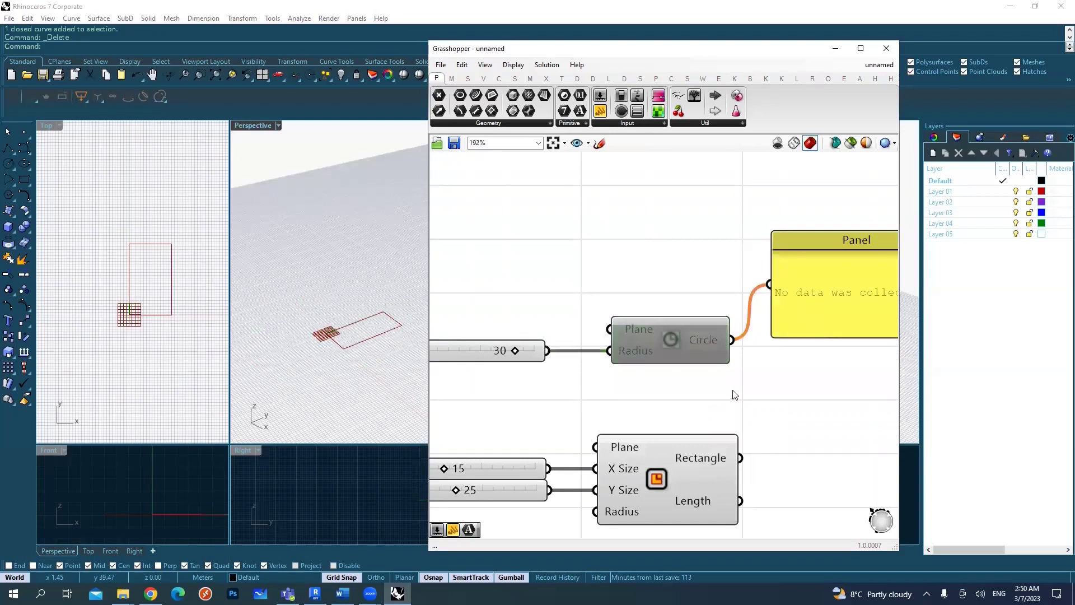
{"action": "left_click_drag", "start_coordinate": [689, 259], "coordinate": [647, 352]}
{"action": "left_click", "coordinate": [694, 281]}
{"action": "right_click_drag", "start_coordinate": [767, 345], "coordinate": [687, 356]}
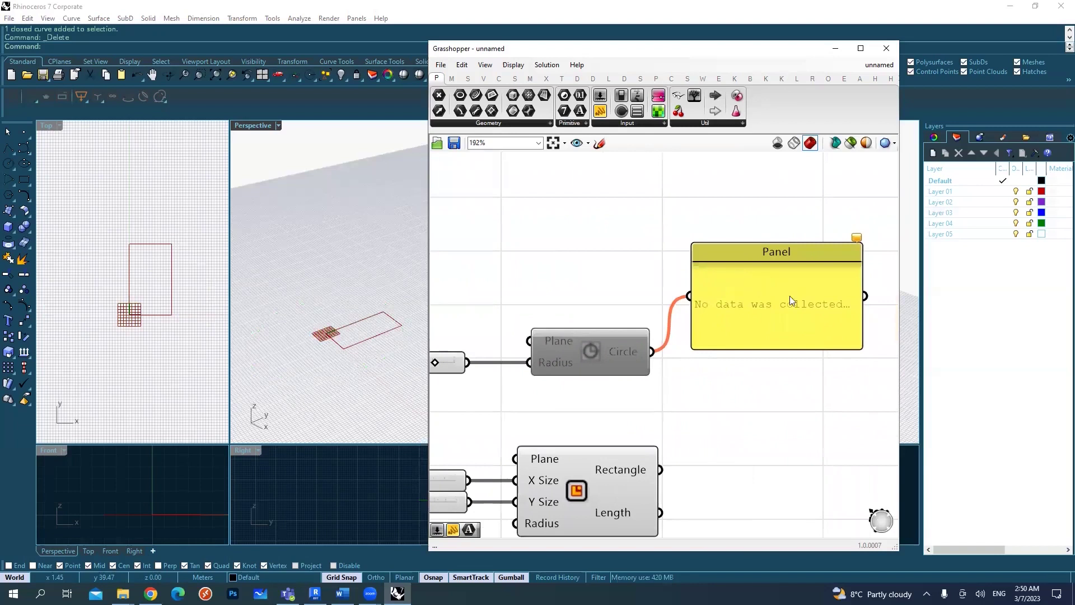
{"action": "left_click_drag", "start_coordinate": [649, 280], "coordinate": [850, 335]}
{"action": "right_click_drag", "start_coordinate": [849, 335], "coordinate": [889, 320]}
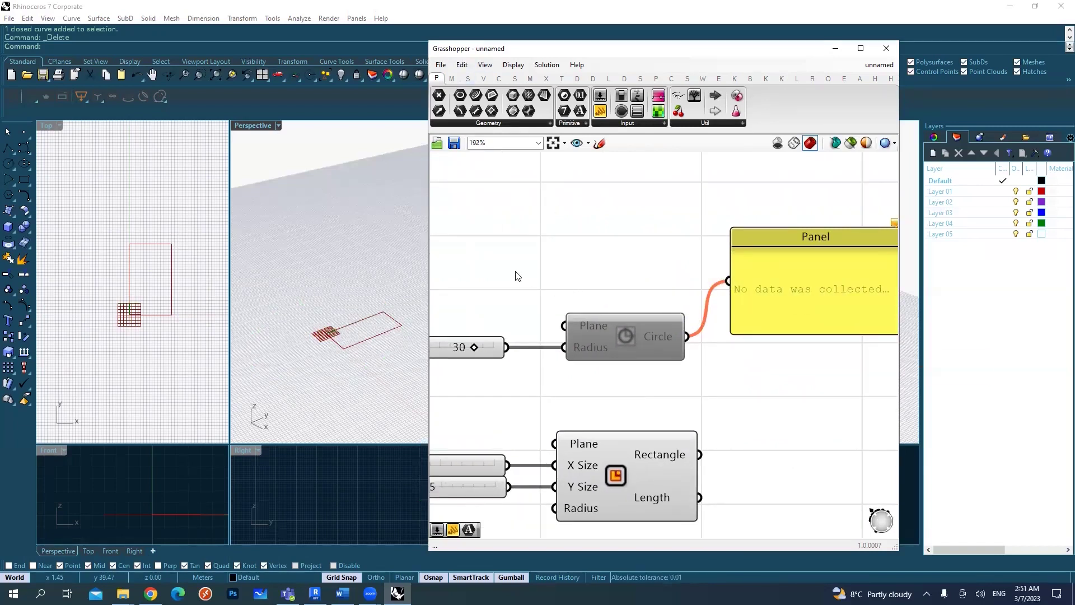
Step: Window-select the disabled Circle component and bring up its radial menu again
{"action": "left_click_drag", "start_coordinate": [513, 267], "coordinate": [593, 392]}
{"action": "left_click_drag", "start_coordinate": [591, 279], "coordinate": [651, 377]}
{"action": "left_click_drag", "start_coordinate": [644, 252], "coordinate": [707, 377]}
{"action": "left_click_drag", "start_coordinate": [601, 272], "coordinate": [632, 384]}
{"action": "left_click_drag", "start_coordinate": [579, 252], "coordinate": [645, 387]}
{"action": "left_click_drag", "start_coordinate": [535, 265], "coordinate": [583, 391]}
{"action": "left_click_drag", "start_coordinate": [647, 280], "coordinate": [700, 398]}
{"action": "left_click_drag", "start_coordinate": [599, 285], "coordinate": [644, 384]}
{"action": "scroll", "coordinate": [708, 305], "scroll_direction": "down", "scroll_amount": 2}
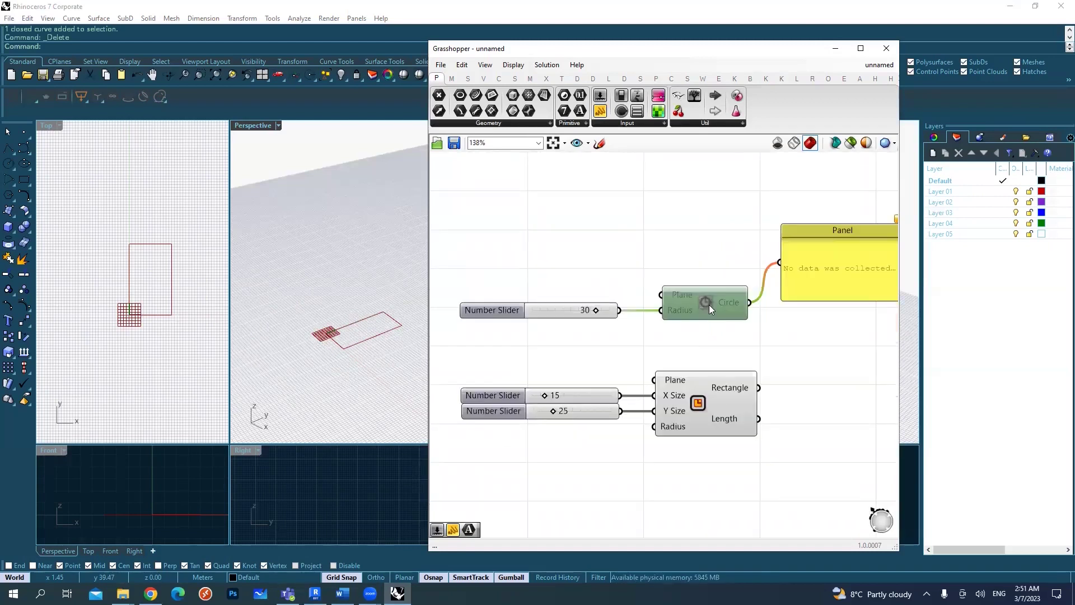
{"action": "scroll", "coordinate": [709, 304], "scroll_direction": "up", "scroll_amount": 1}
{"action": "middle_click", "coordinate": [708, 305]}
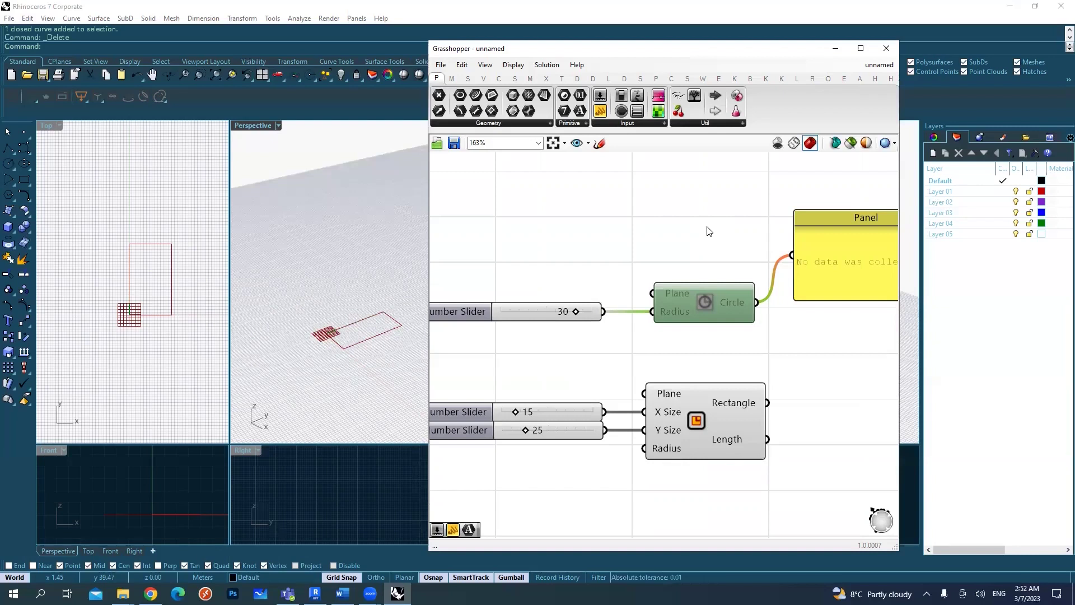
{"action": "middle_click", "coordinate": [701, 302]}
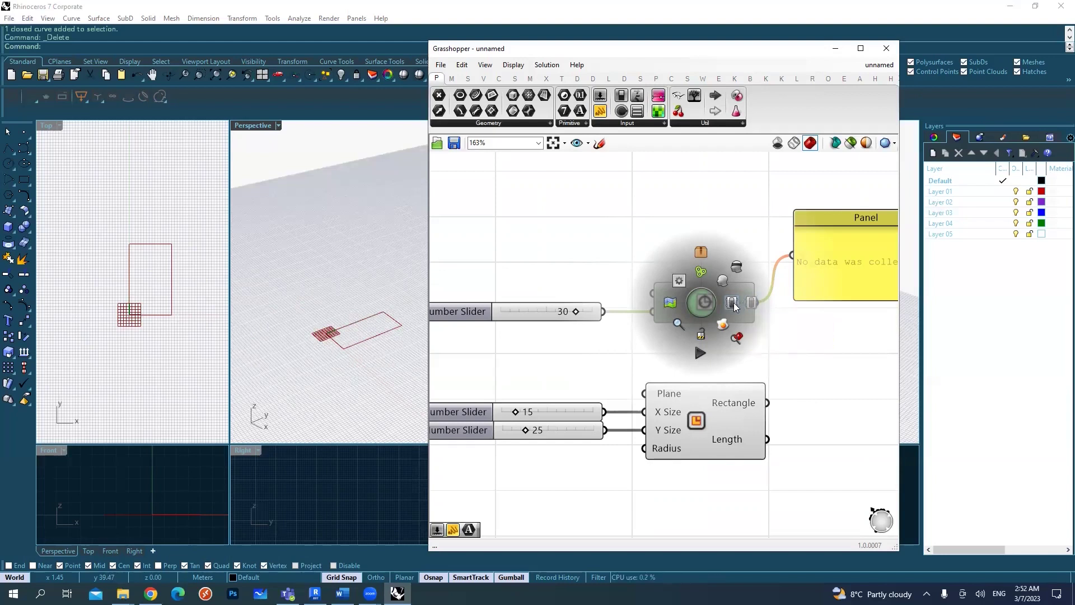
Step: Re-enable the Circle component so the panel lists Circle (R:30.00 m) again
{"action": "left_click", "coordinate": [734, 302]}
{"action": "right_click_drag", "start_coordinate": [714, 256], "coordinate": [626, 271]}
{"action": "left_click", "coordinate": [622, 317]}
Step: Turn off the Circle component's preview so the circle disappears from Rhino
{"action": "middle_click", "coordinate": [629, 315]}
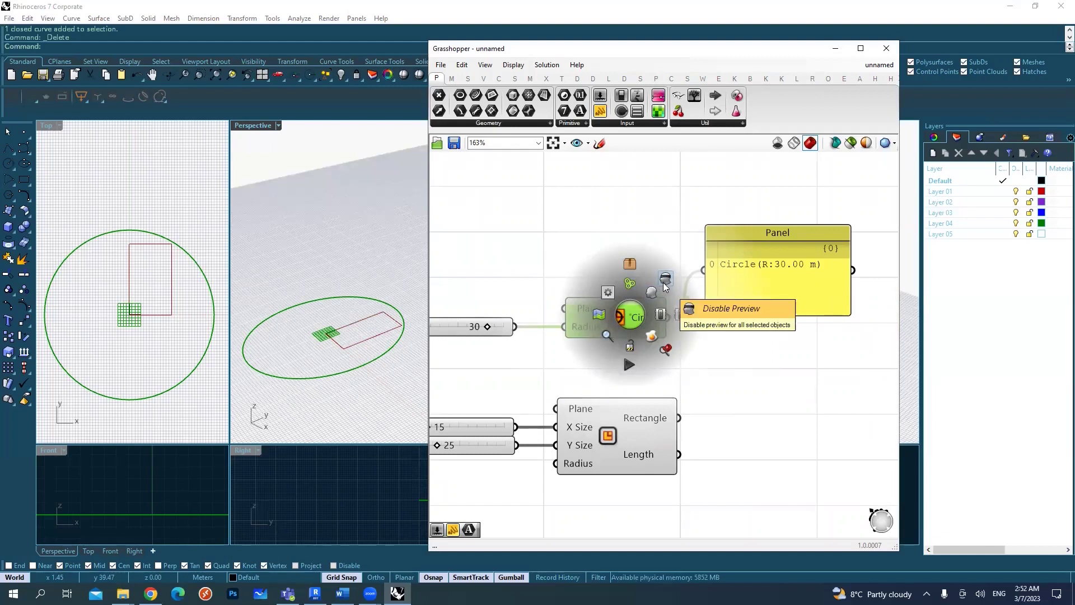
{"action": "left_click", "coordinate": [665, 284]}
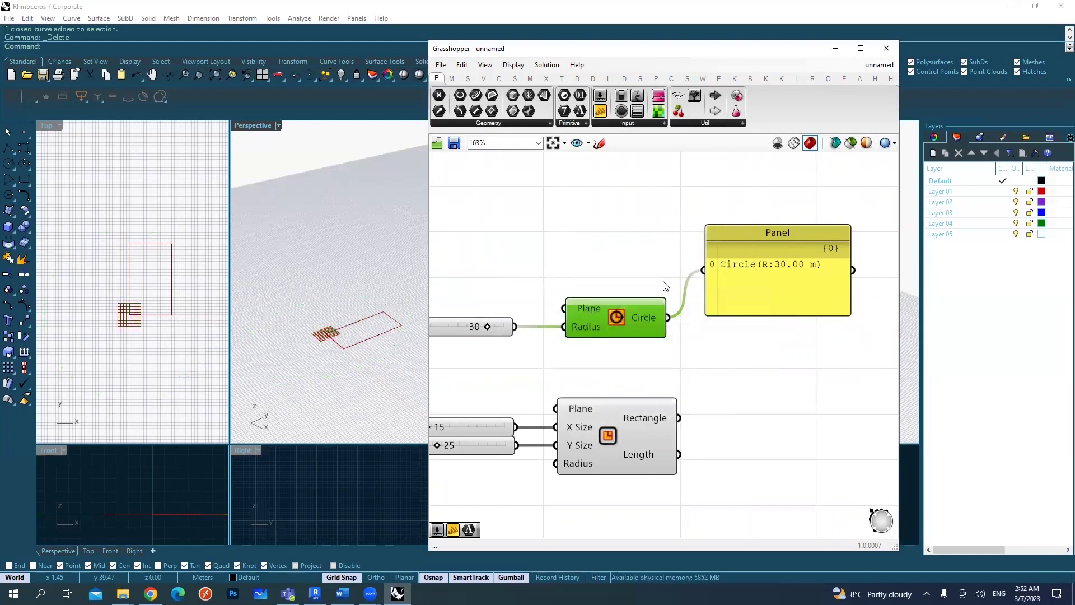
{"action": "scroll", "coordinate": [630, 293], "scroll_direction": "down", "scroll_amount": 6}
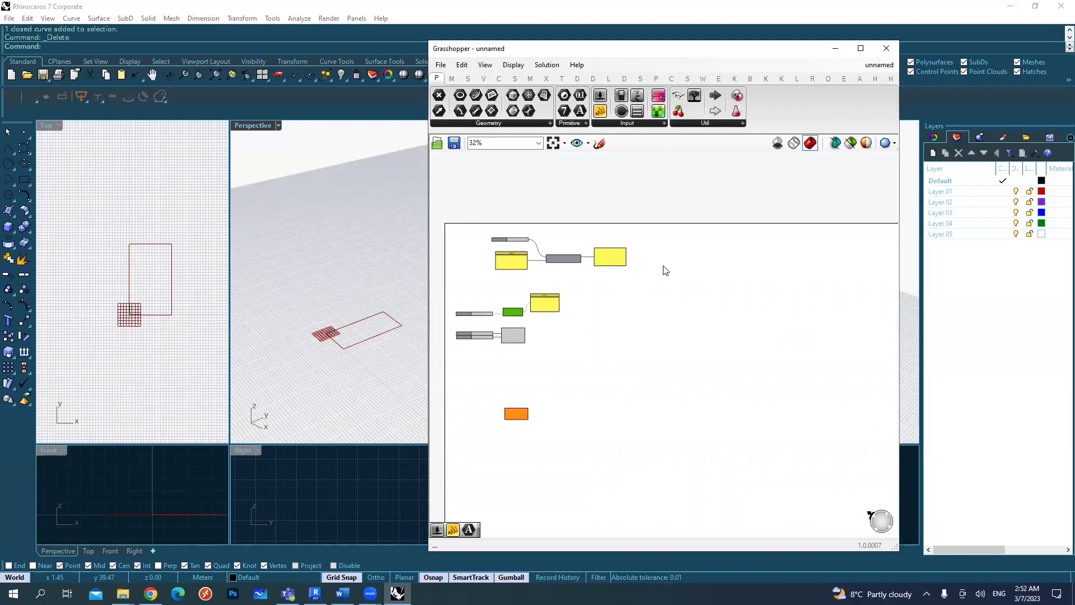
{"action": "scroll", "coordinate": [506, 320], "scroll_direction": "up", "scroll_amount": 3}
{"action": "scroll", "coordinate": [506, 321], "scroll_direction": "up", "scroll_amount": 1}
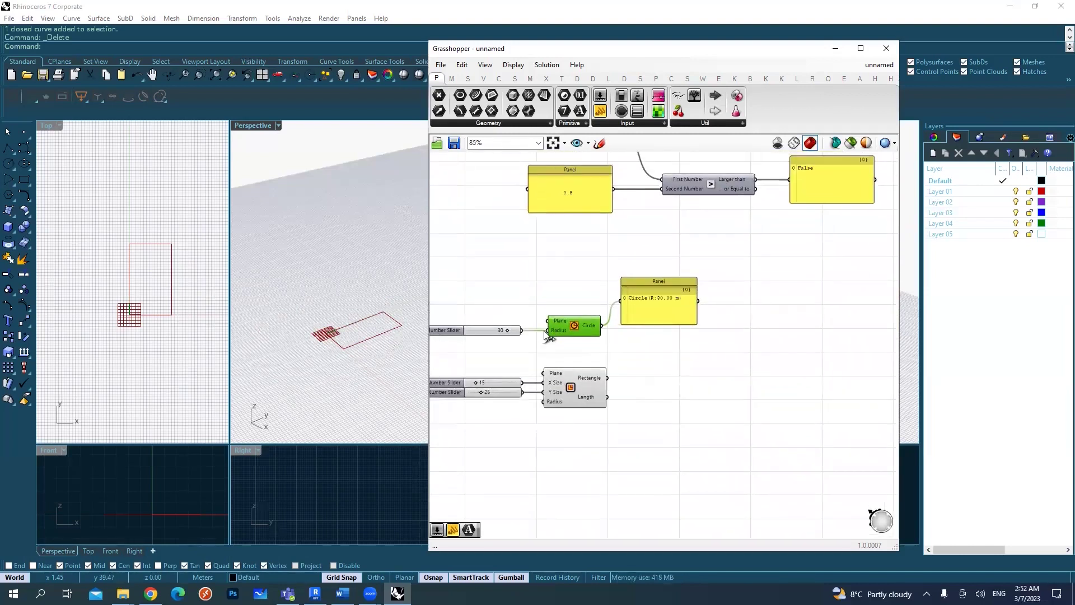
{"action": "scroll", "coordinate": [543, 330], "scroll_direction": "up", "scroll_amount": 4}
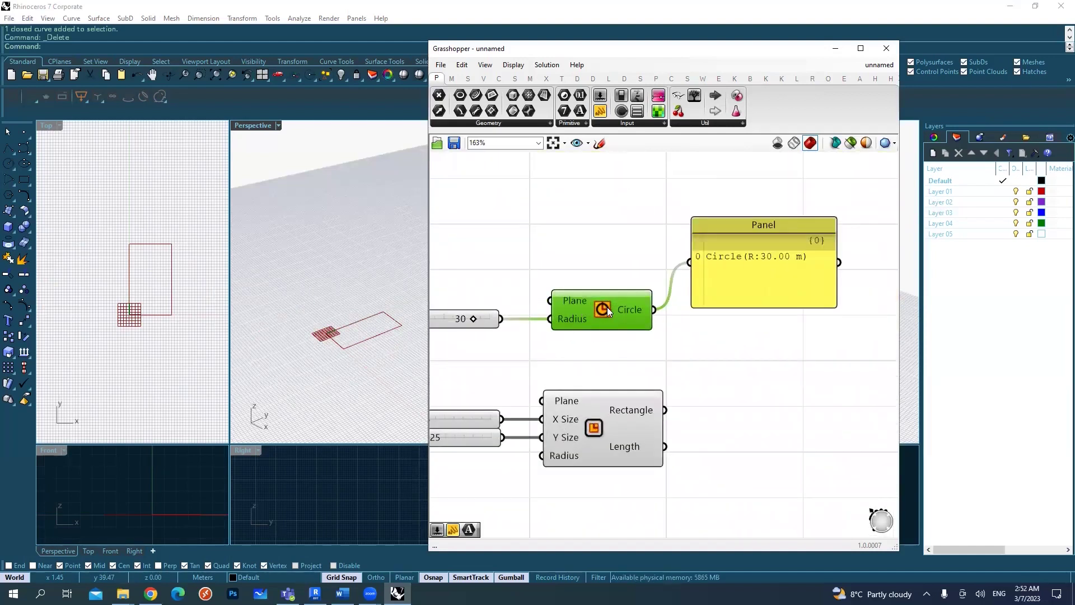
{"action": "scroll", "coordinate": [605, 307], "scroll_direction": "up", "scroll_amount": 1}
{"action": "middle_click", "coordinate": [591, 327]}
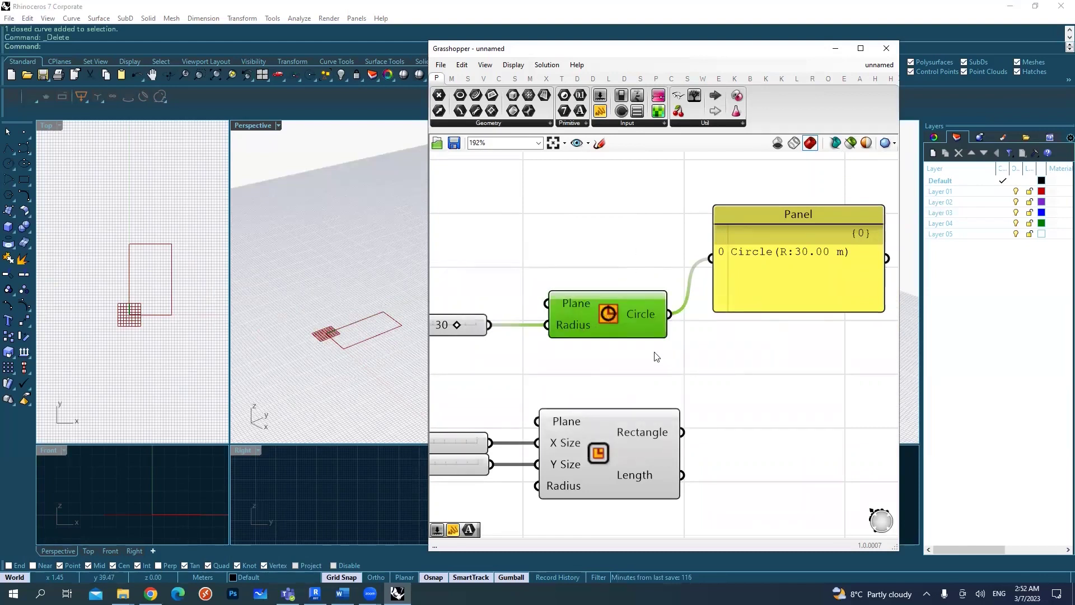
{"action": "right_click_drag", "start_coordinate": [587, 352], "coordinate": [611, 348]}
{"action": "right_click_drag", "start_coordinate": [543, 324], "coordinate": [559, 335]}
{"action": "left_click", "coordinate": [559, 336]}
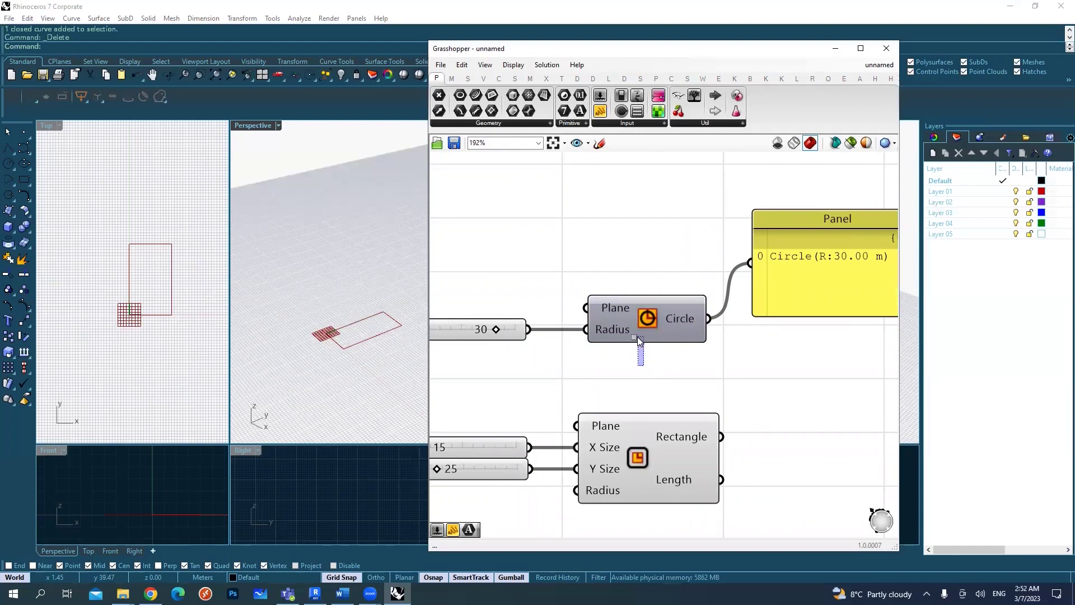
{"action": "right_click_drag", "start_coordinate": [637, 337], "coordinate": [601, 352]}
{"action": "left_click_drag", "start_coordinate": [679, 242], "coordinate": [854, 290]}
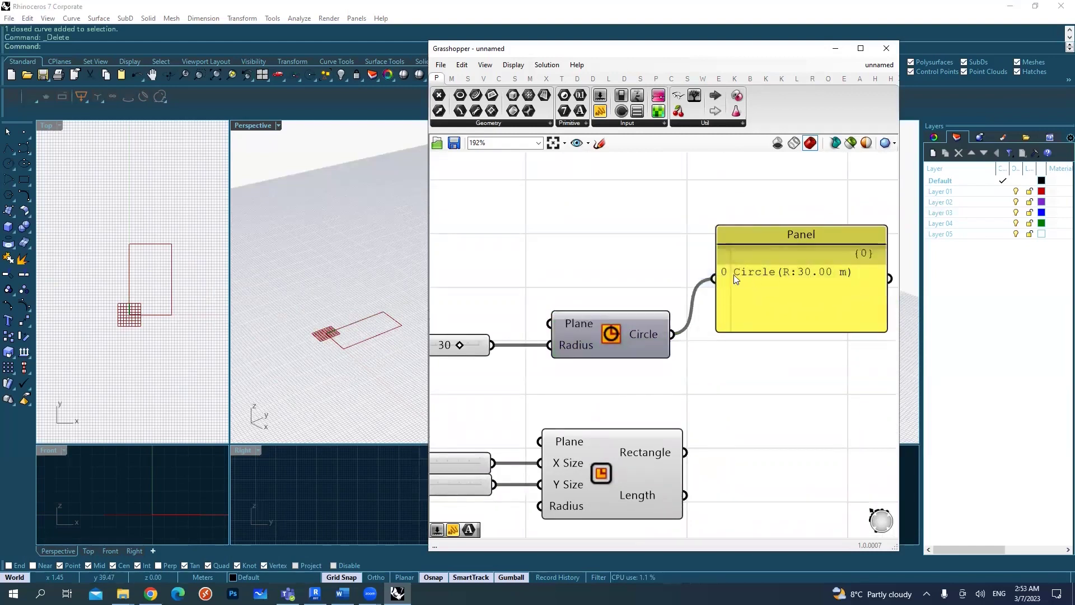
{"action": "right_click_drag", "start_coordinate": [501, 345], "coordinate": [557, 338]}
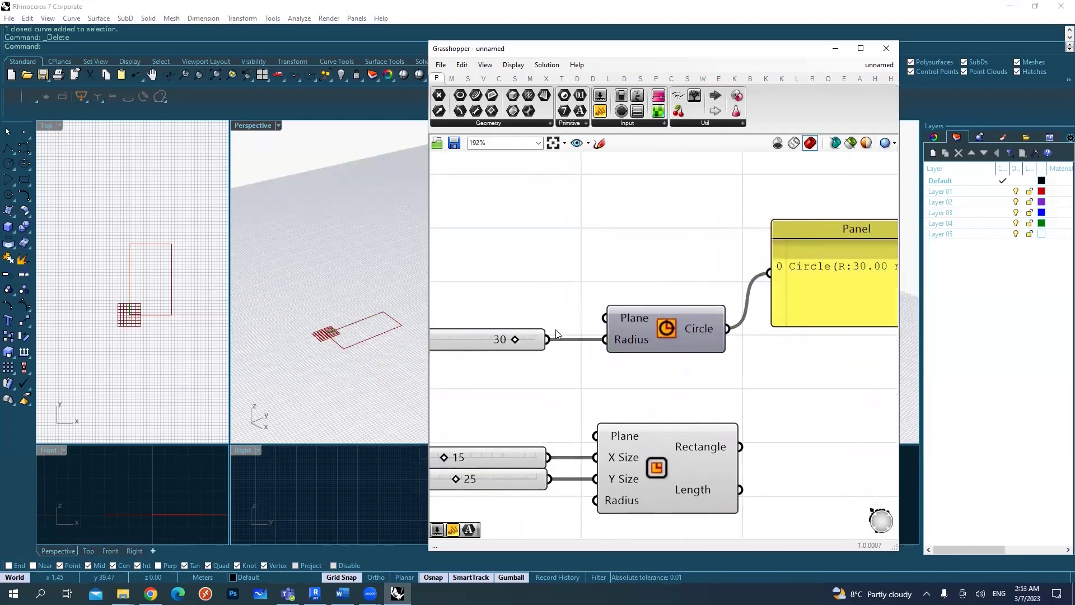
{"action": "right_click_drag", "start_coordinate": [753, 332], "coordinate": [685, 344]}
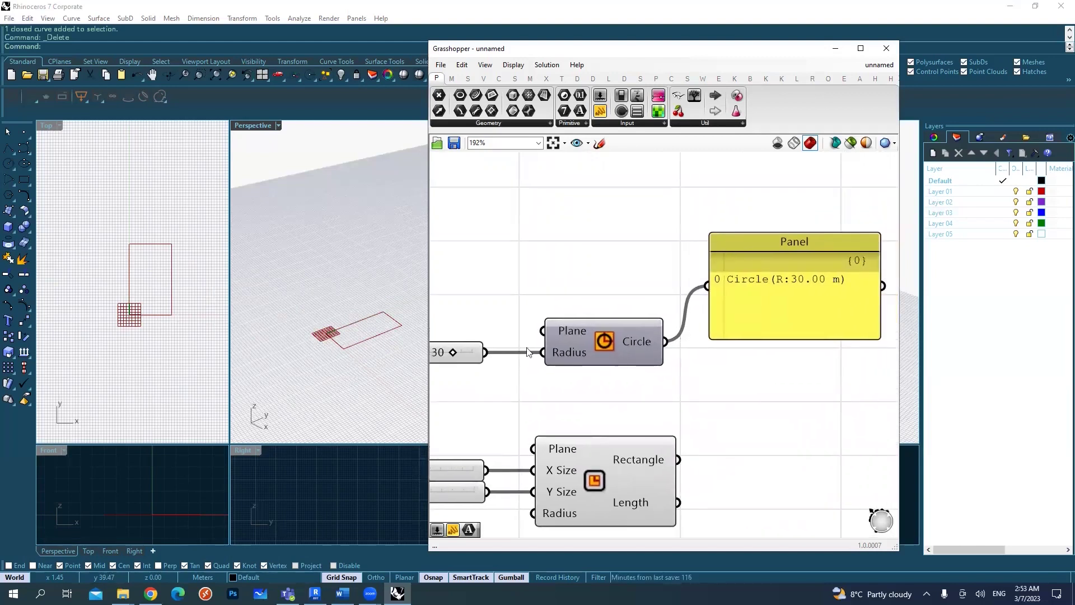
{"action": "right_click_drag", "start_coordinate": [368, 309], "coordinate": [353, 301]}
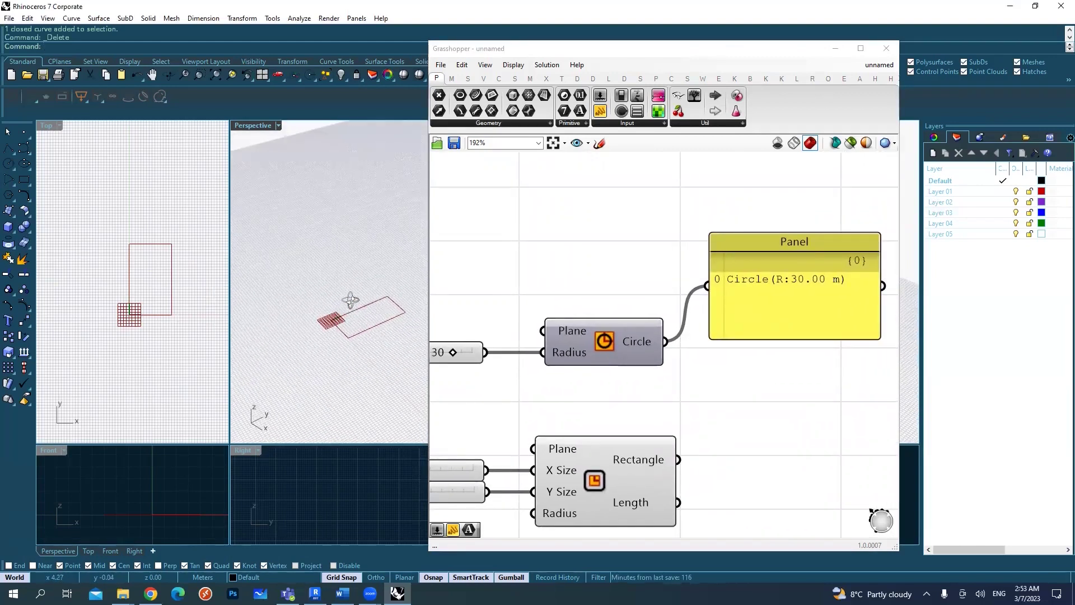
Step: Turn the Circle preview back on so the 30 m circle reappears in Rhino
{"action": "left_click", "coordinate": [584, 345]}
{"action": "middle_click", "coordinate": [583, 345]}
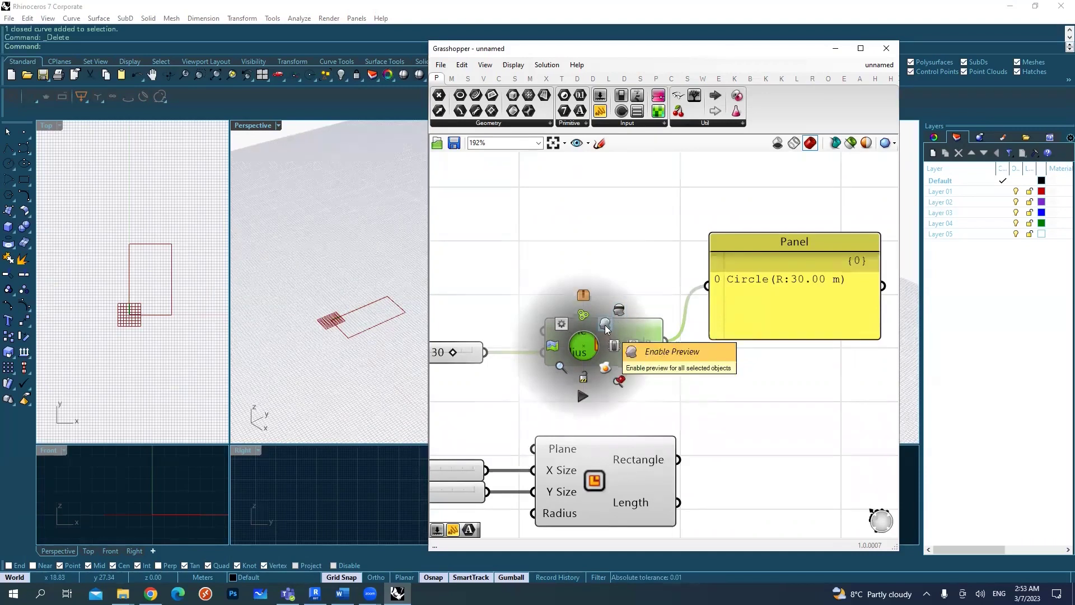
{"action": "left_click", "coordinate": [607, 330]}
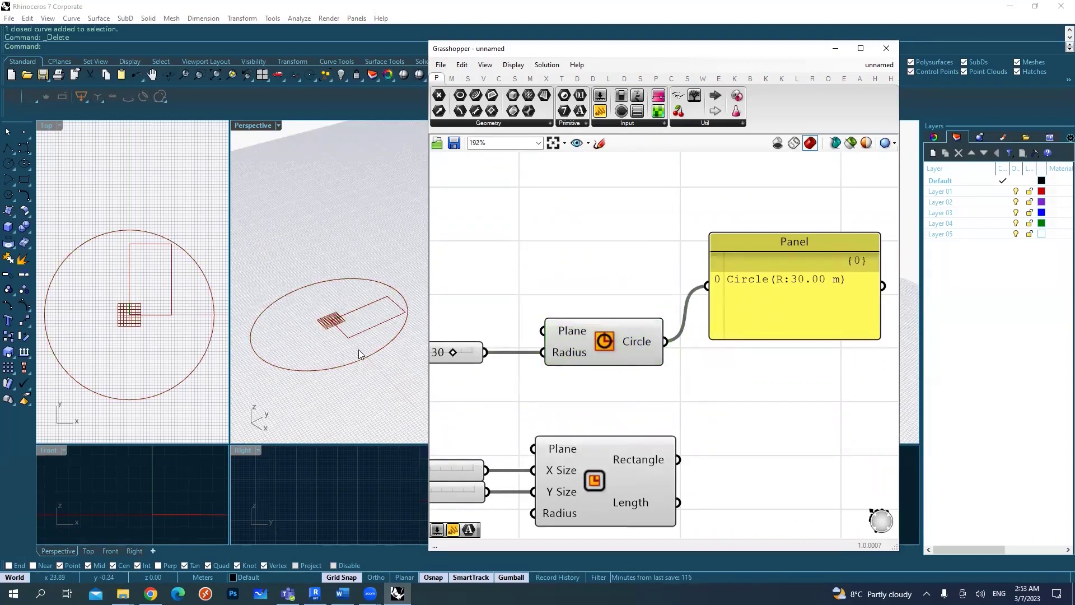
Step: Window-select both Number Sliders, set to 15 and 25
{"action": "right_click_drag", "start_coordinate": [646, 336], "coordinate": [691, 251]}
{"action": "left_click_drag", "start_coordinate": [663, 468], "coordinate": [624, 258]}
{"action": "right_click_drag", "start_coordinate": [521, 435], "coordinate": [692, 412]}
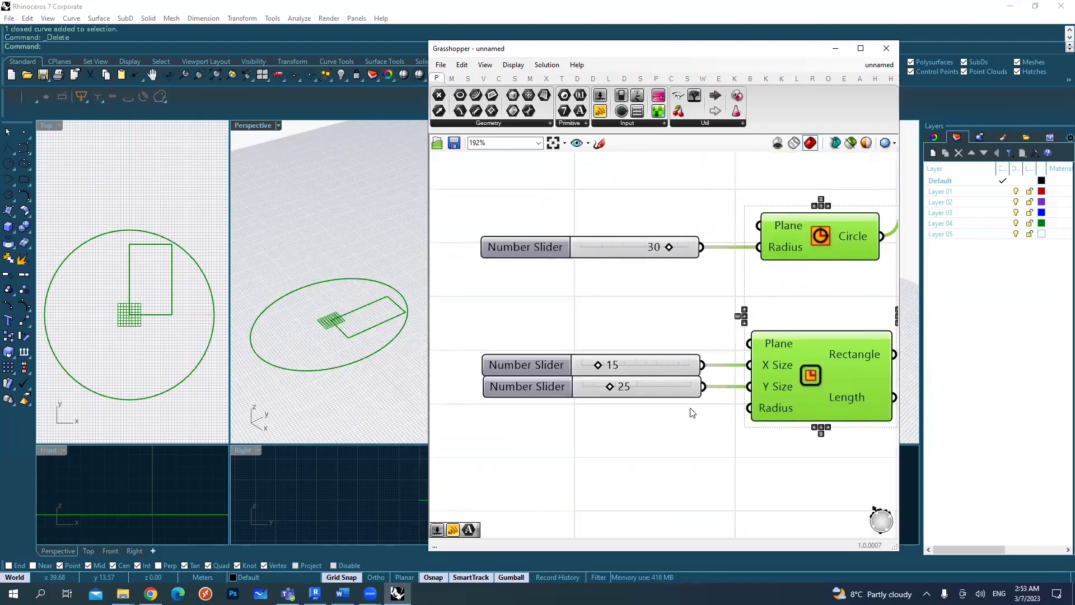
{"action": "left_click_drag", "start_coordinate": [664, 433], "coordinate": [636, 344]}
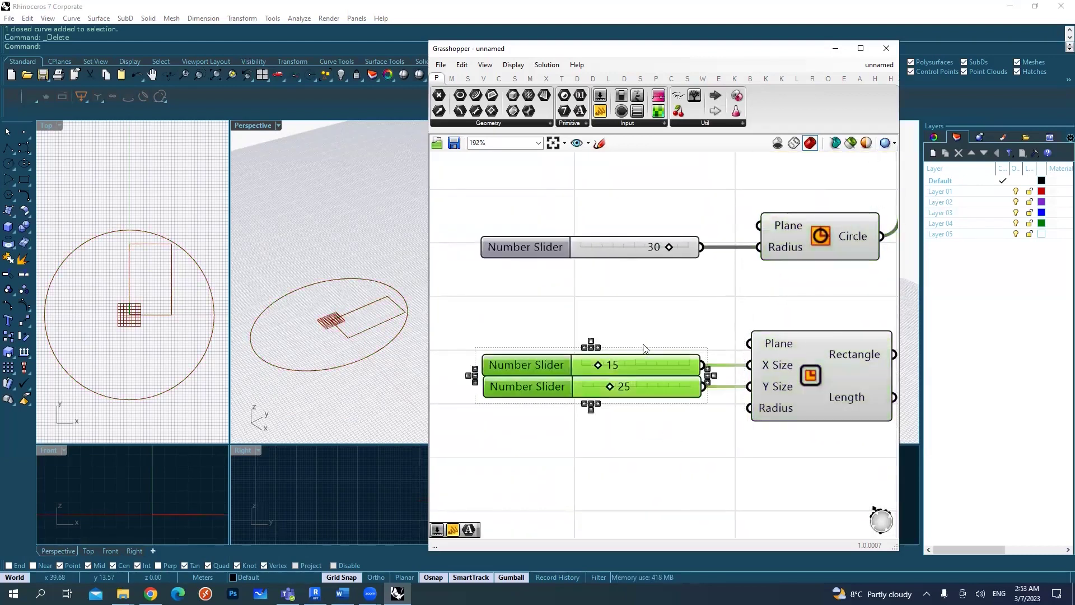
Step: Group the two selected sliders and move the Y Size slider lower within the group
{"action": "middle_click", "coordinate": [549, 369]}
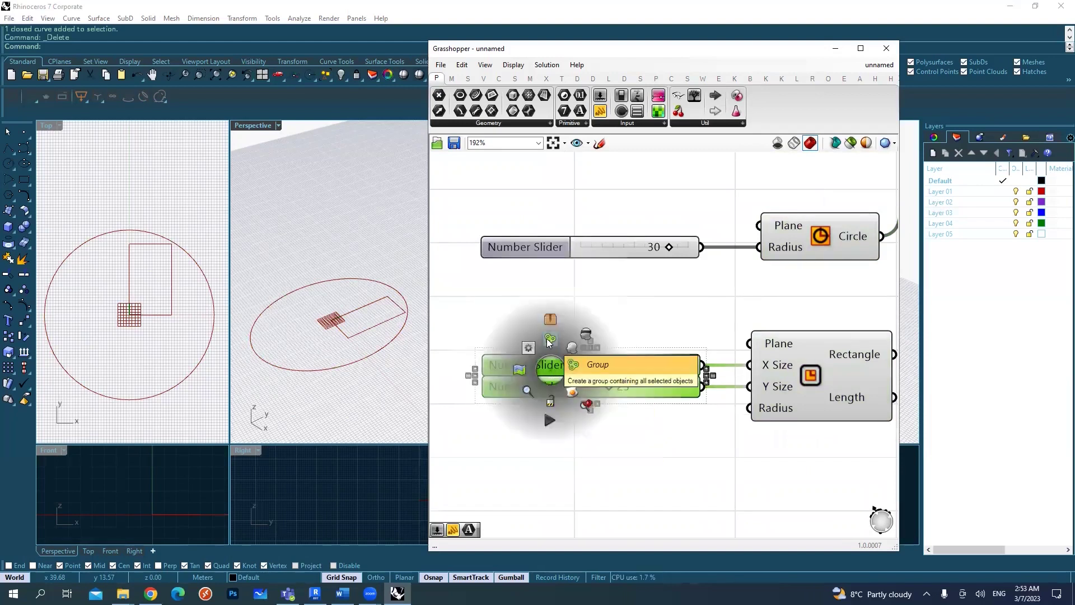
{"action": "left_click", "coordinate": [549, 340]}
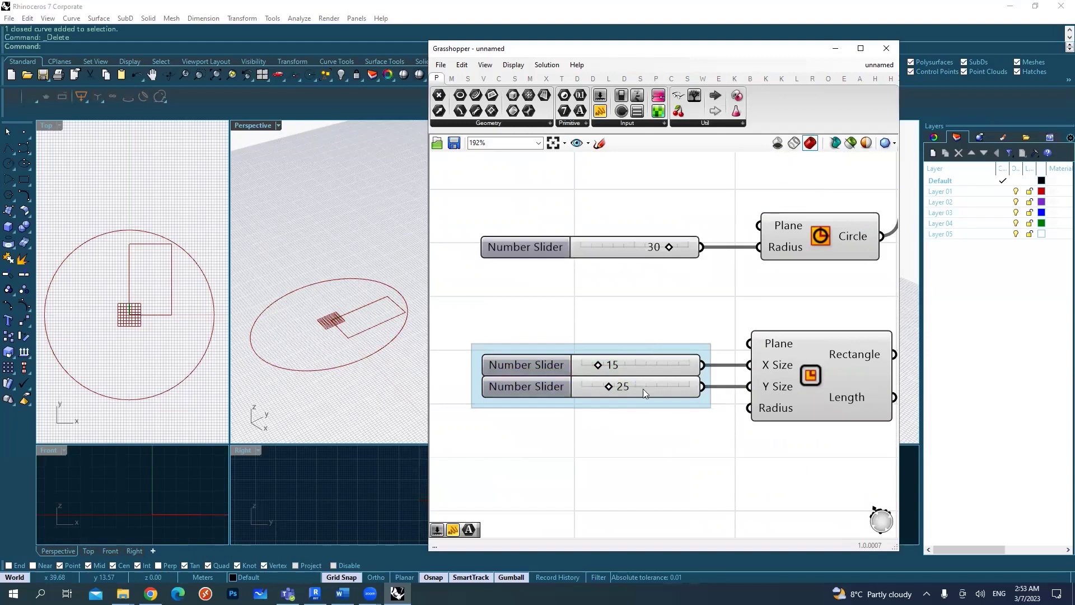
{"action": "left_click_drag", "start_coordinate": [644, 388], "coordinate": [636, 464]}
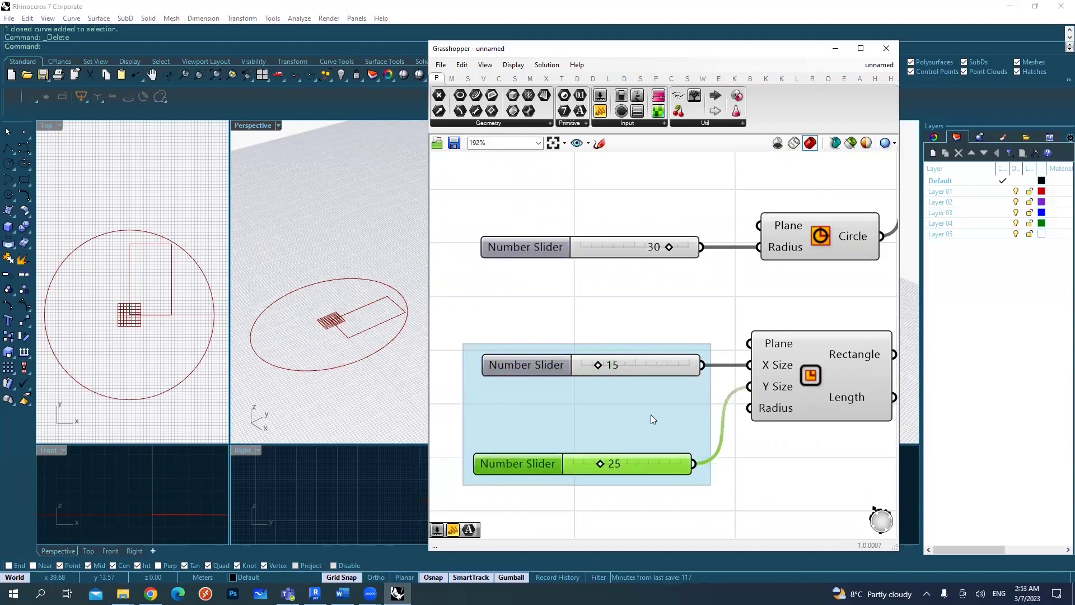
{"action": "left_click", "coordinate": [688, 336]}
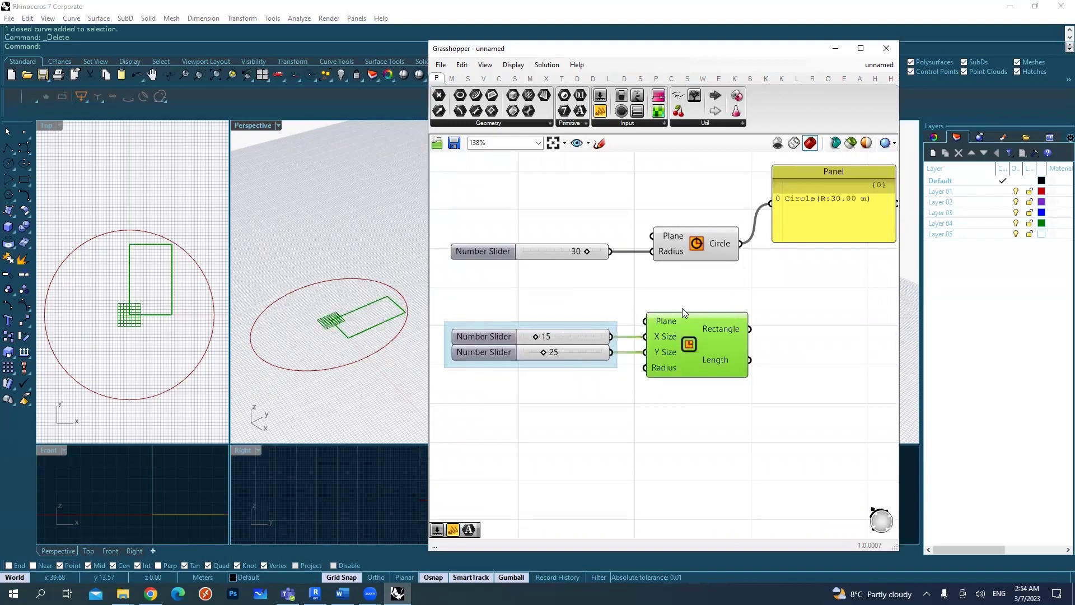
Step: Bring the full slider labels into view and select the new group
{"action": "scroll", "coordinate": [681, 307], "scroll_direction": "down", "scroll_amount": 3}
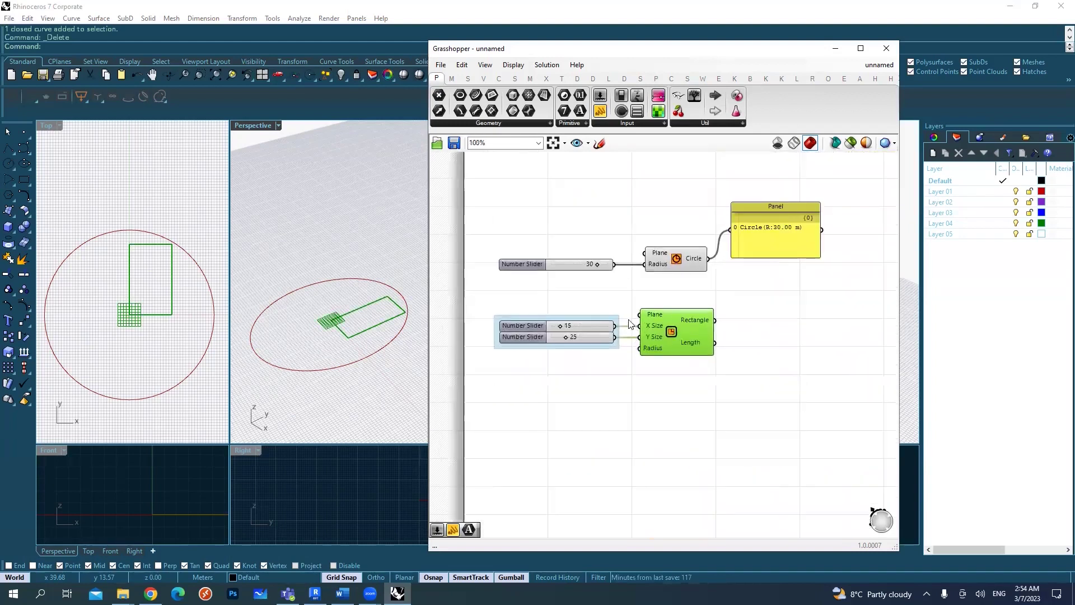
{"action": "scroll", "coordinate": [672, 299], "scroll_direction": "up", "scroll_amount": 3}
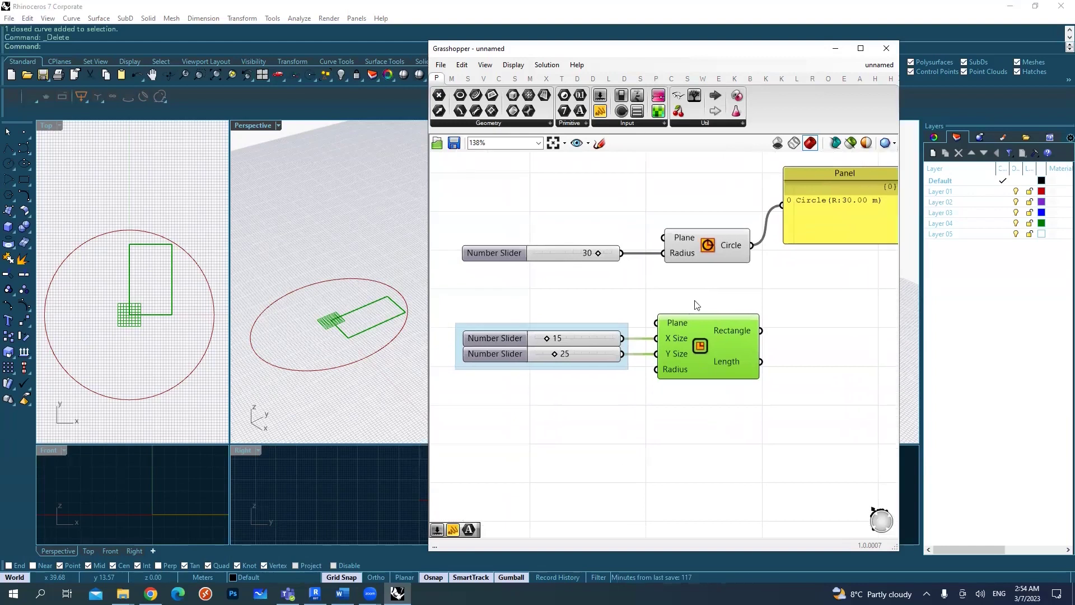
{"action": "scroll", "coordinate": [609, 329], "scroll_direction": "up", "scroll_amount": 3}
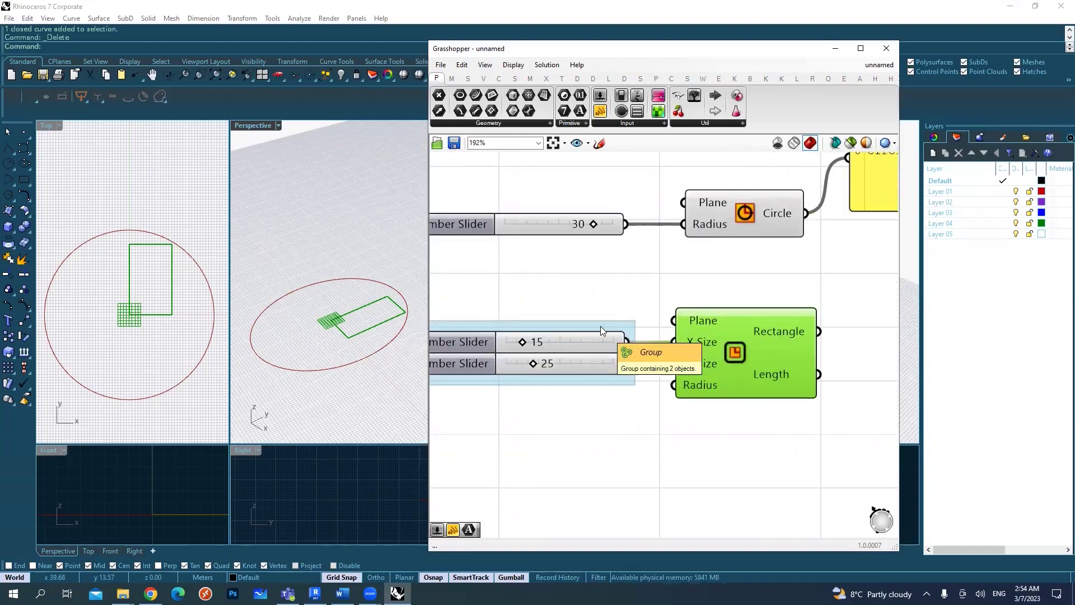
{"action": "right_click_drag", "start_coordinate": [596, 324], "coordinate": [641, 322]}
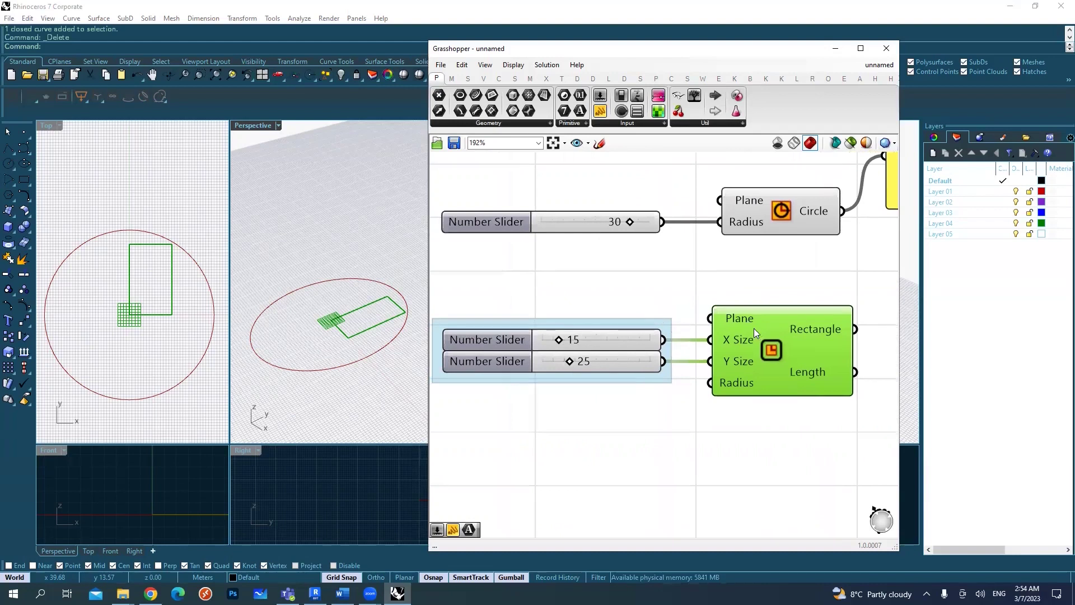
{"action": "left_click", "coordinate": [598, 322]}
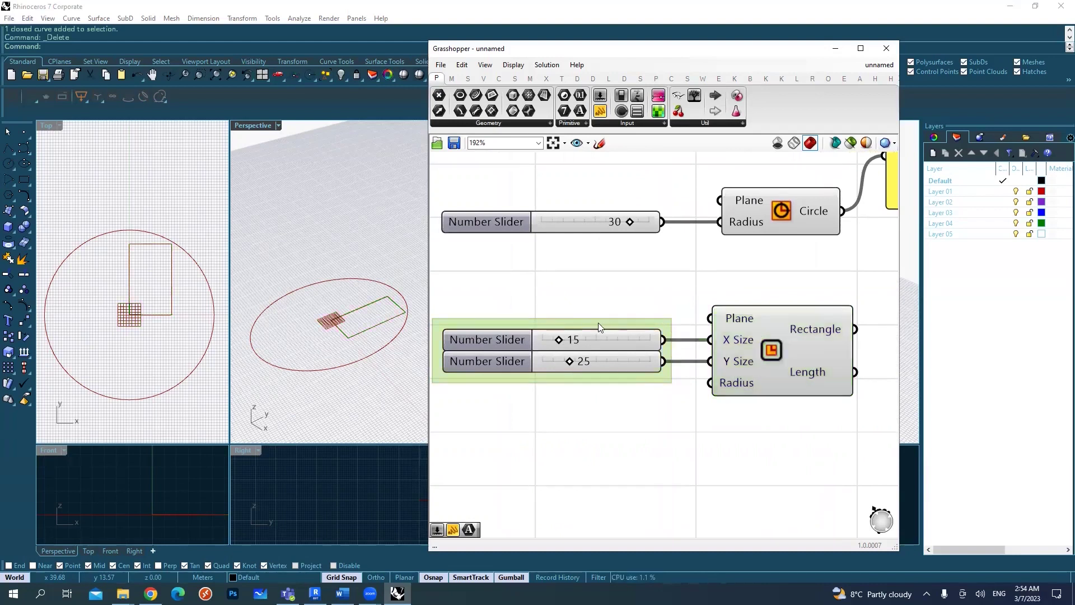
Step: Name the slider group with the owner's name followed by 'PARAMETERS' via its context menu
{"action": "right_click", "coordinate": [546, 323]}
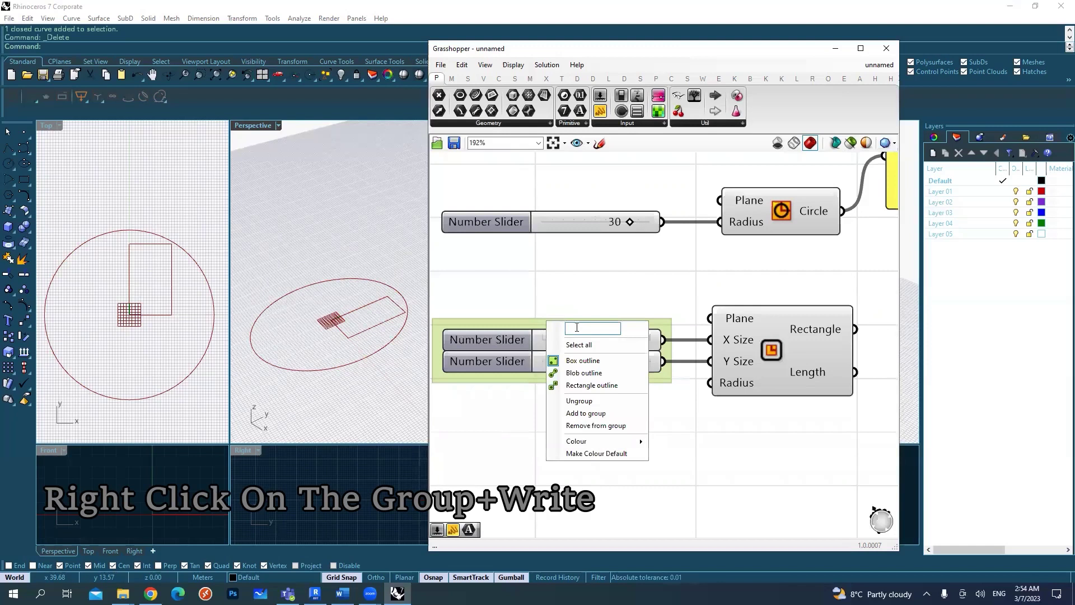
{"action": "left_click", "coordinate": [514, 318]}
{"action": "right_click_drag", "start_coordinate": [525, 319], "coordinate": [552, 320]}
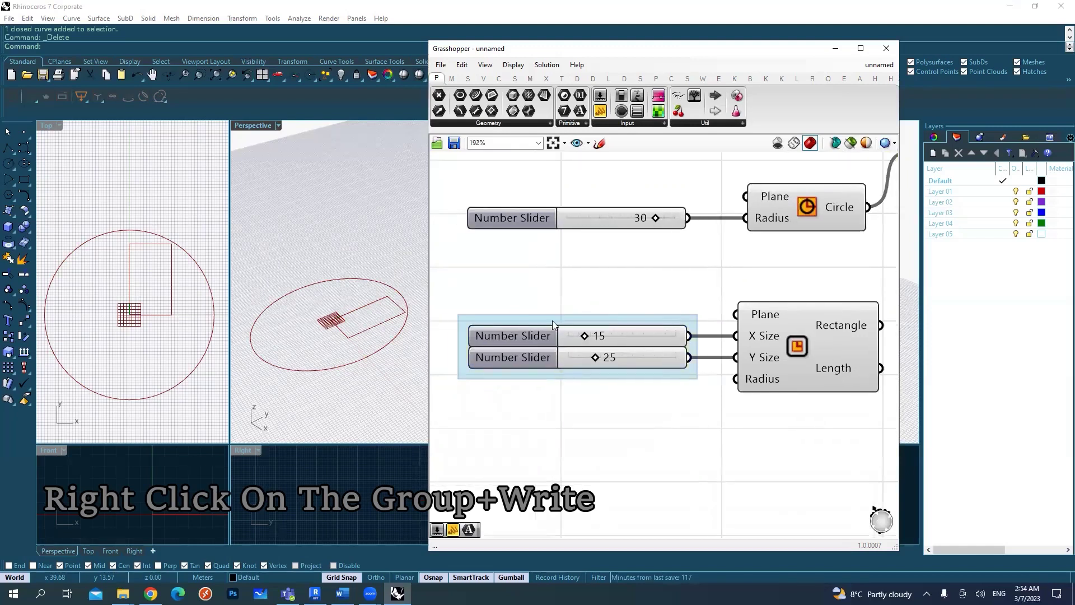
{"action": "right_click", "coordinate": [552, 320]}
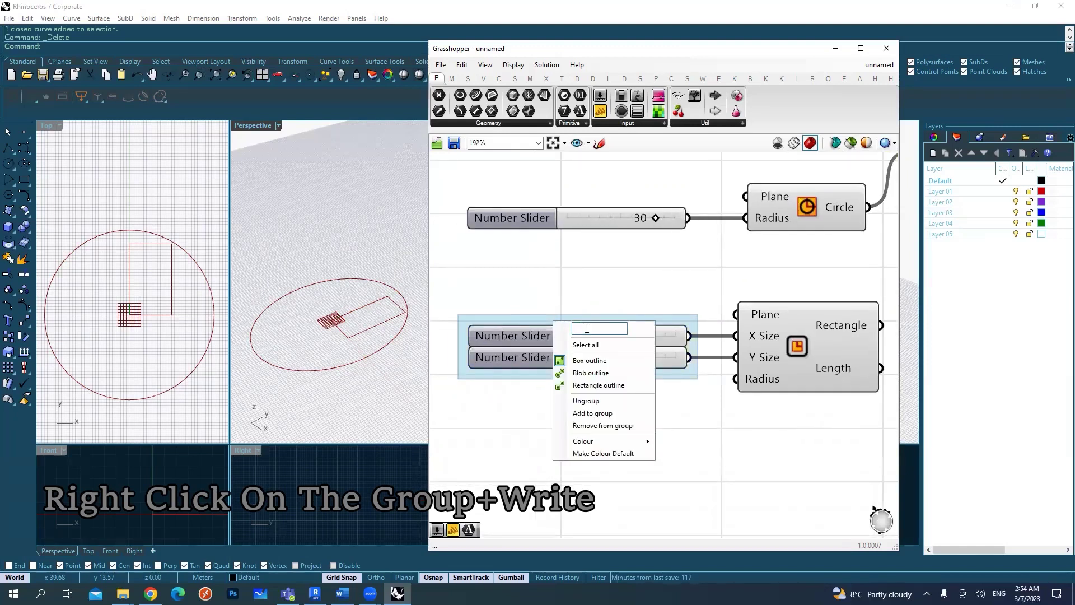
{"action": "type", "text": "HAM"}
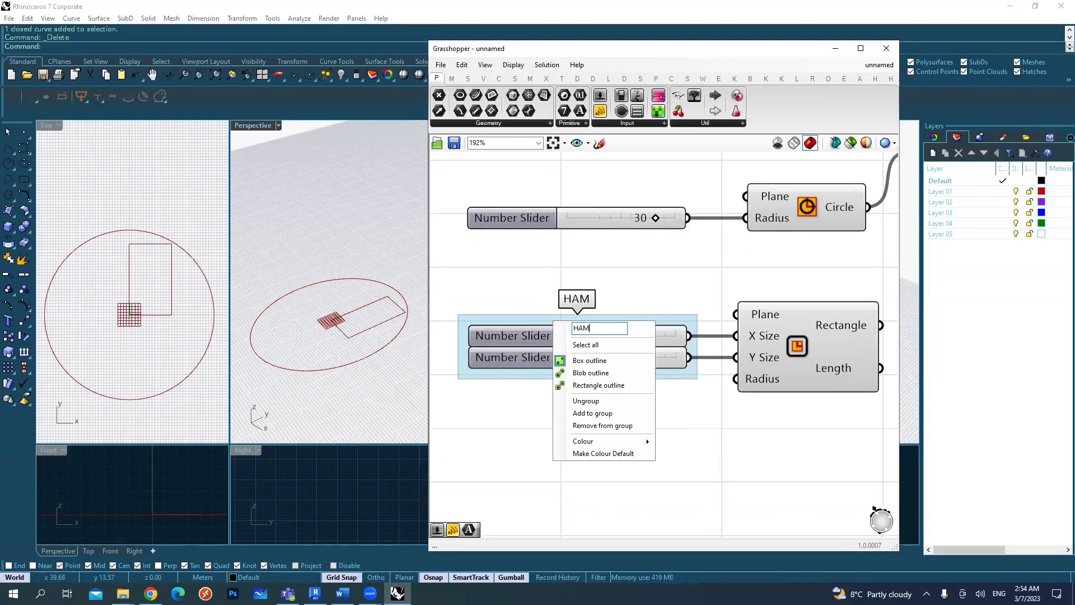
{"action": "type", "text": "ID'S"}
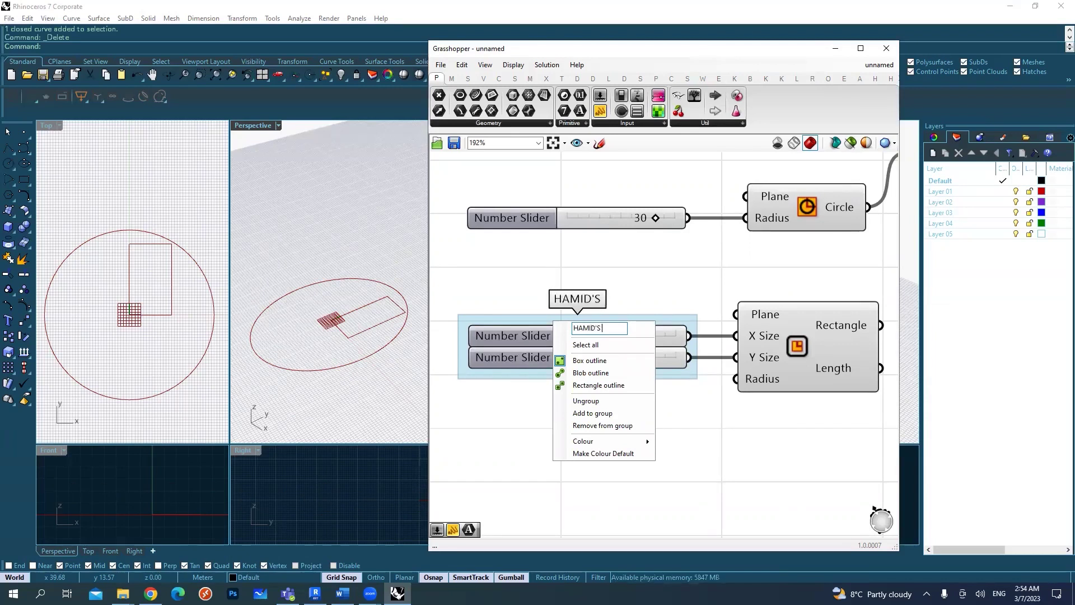
{"action": "type", "text": " PARAMETERS"}
{"action": "key", "text": "Return"}
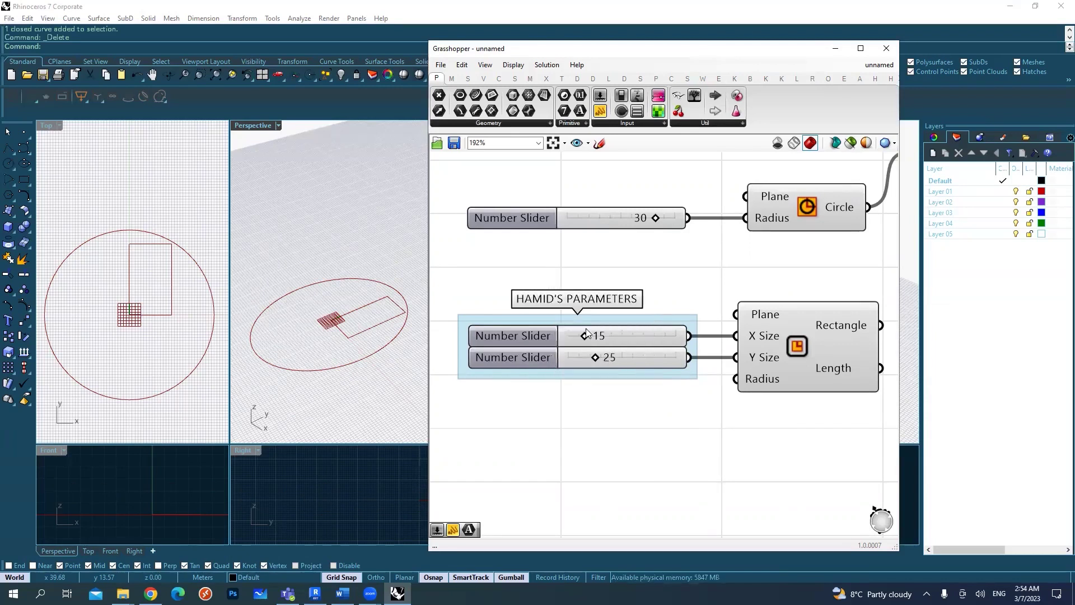
Step: Zoom the canvas, select the Rectangle component, and open then close its radial menu
{"action": "scroll", "coordinate": [675, 319], "scroll_direction": "down", "scroll_amount": 6}
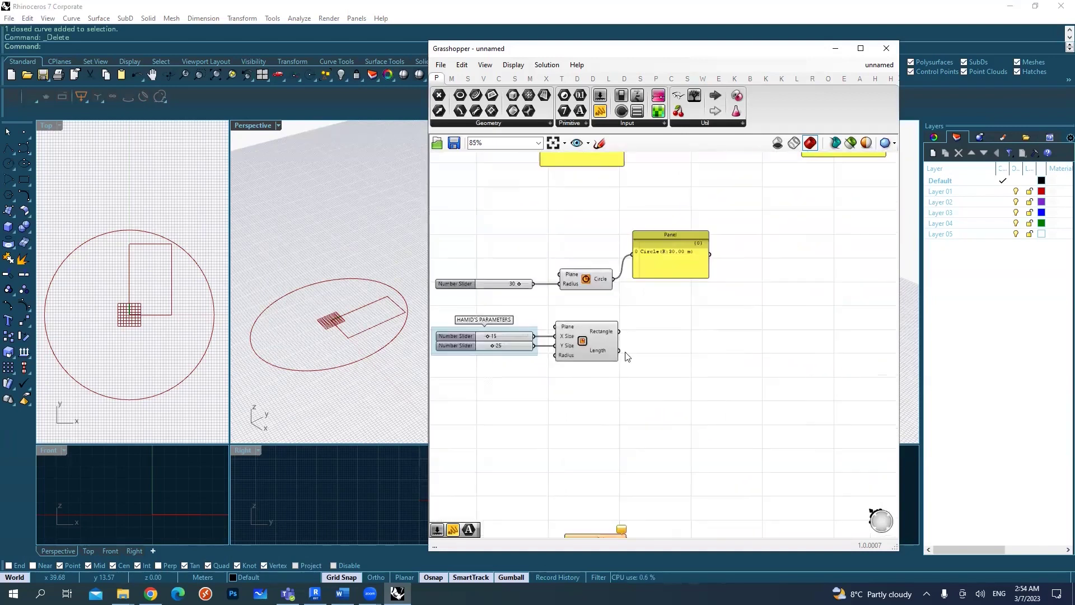
{"action": "scroll", "coordinate": [604, 338], "scroll_direction": "up", "scroll_amount": 6}
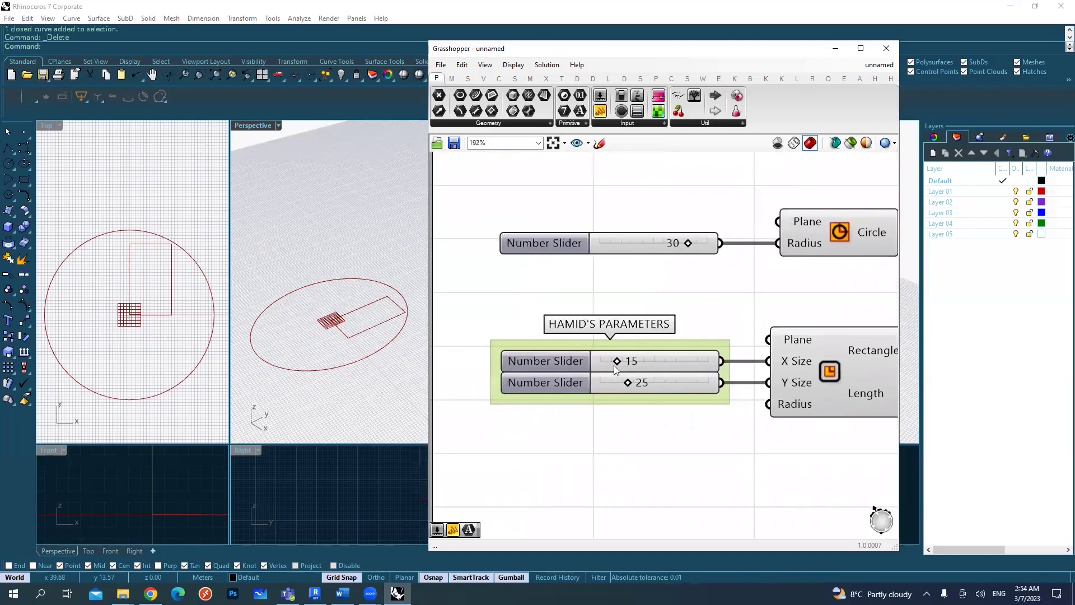
{"action": "scroll", "coordinate": [644, 369], "scroll_direction": "down", "scroll_amount": 2}
{"action": "left_click", "coordinate": [703, 399]}
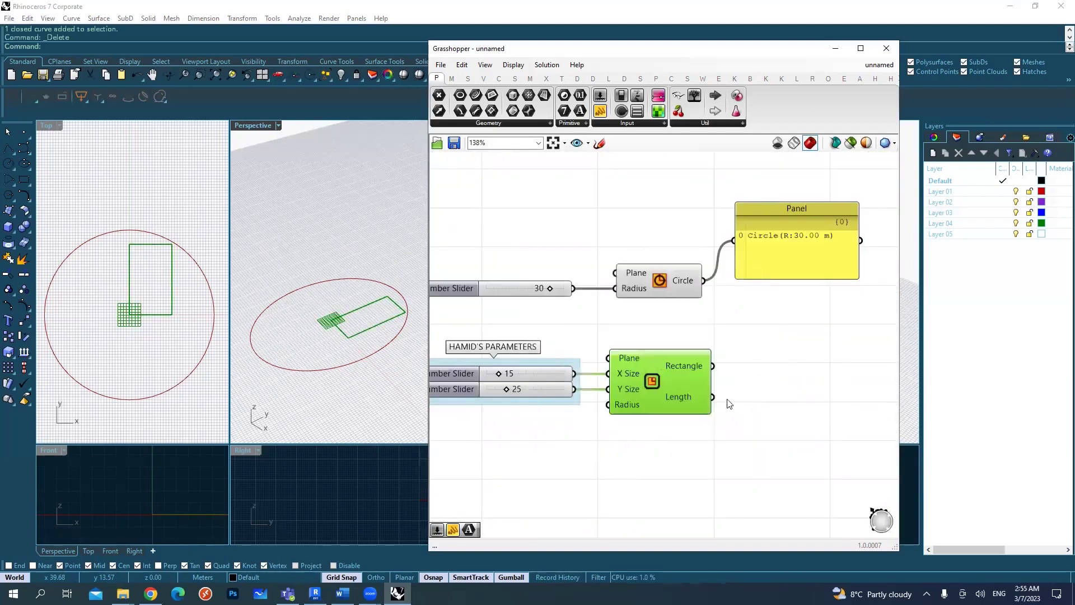
{"action": "middle_click", "coordinate": [654, 381]}
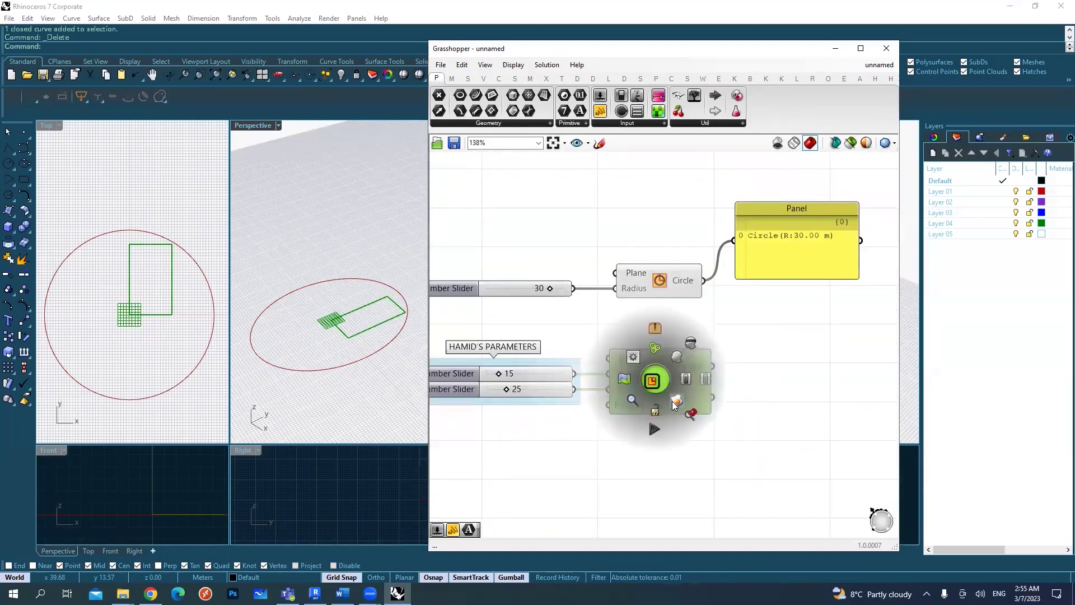
{"action": "left_click", "coordinate": [655, 380]}
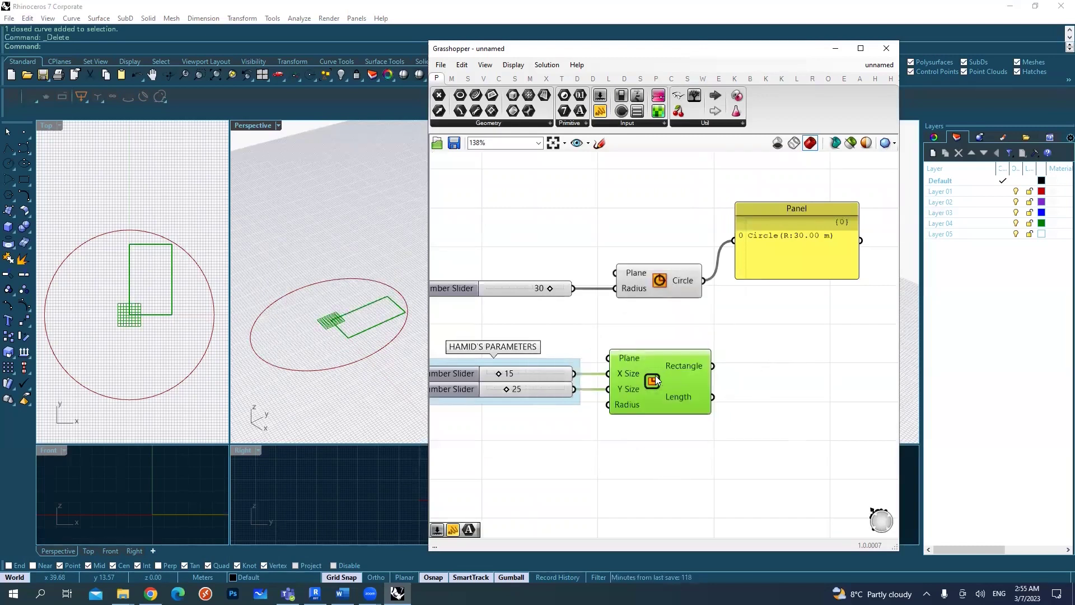
Step: Open the rectangle's Bake settings, cancel without baking, and reselect the Rectangle component
{"action": "right_click", "coordinate": [653, 375]}
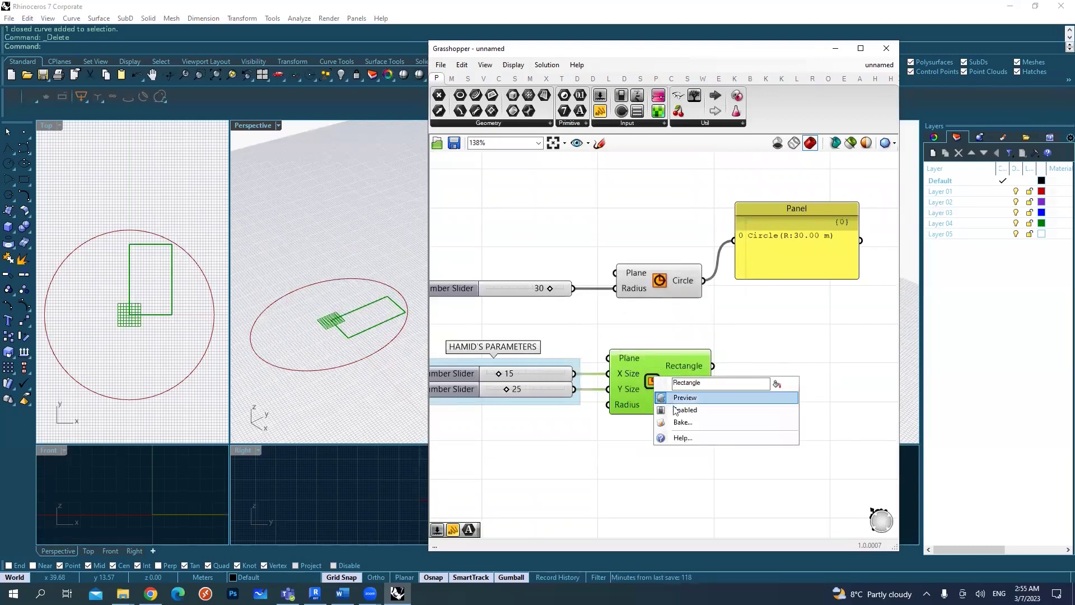
{"action": "left_click", "coordinate": [681, 421]}
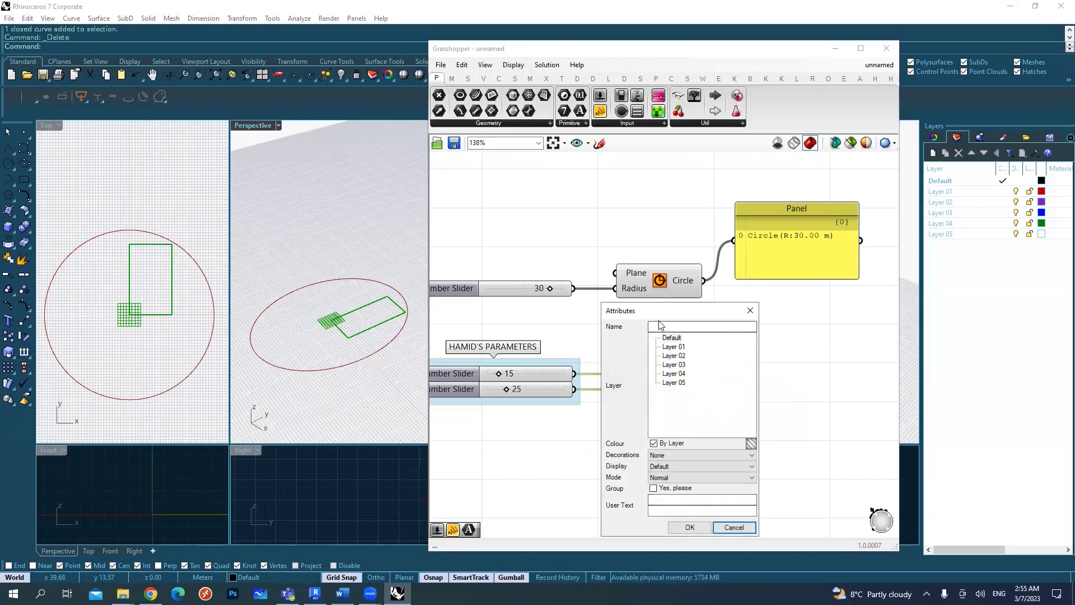
{"action": "left_click", "coordinate": [734, 527]}
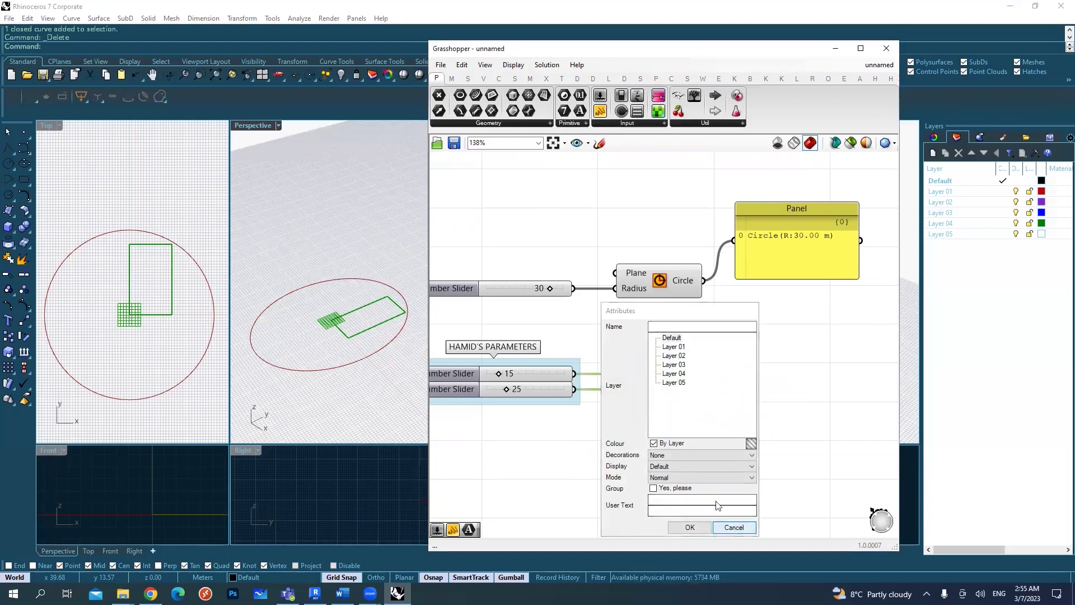
{"action": "left_click", "coordinate": [639, 386]}
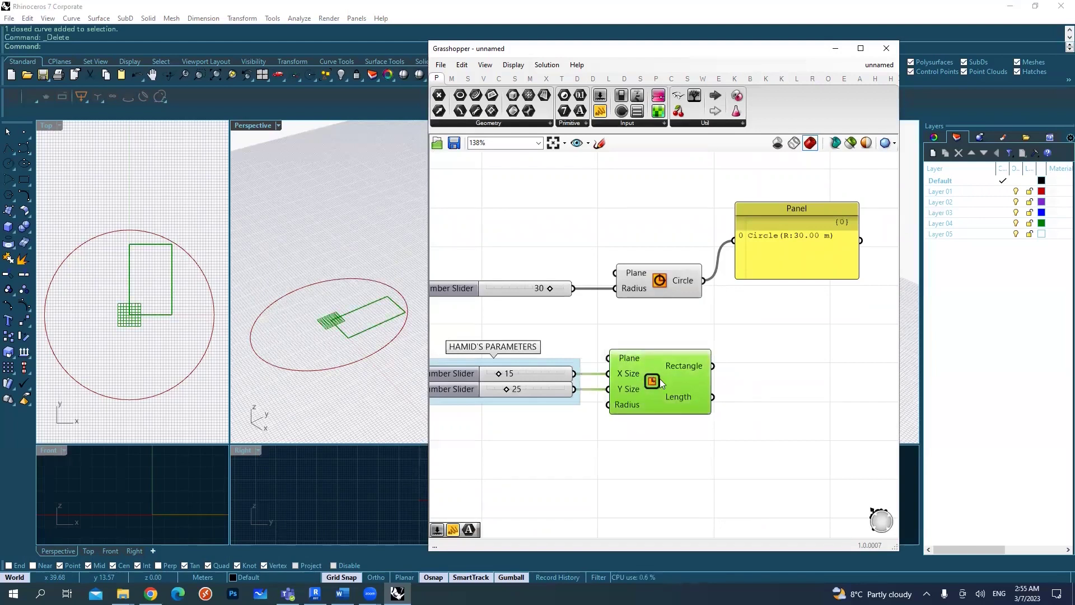
Step: Bake the rectangle into Rhino and select the baked curve in the Perspective view
{"action": "middle_click", "coordinate": [656, 375]}
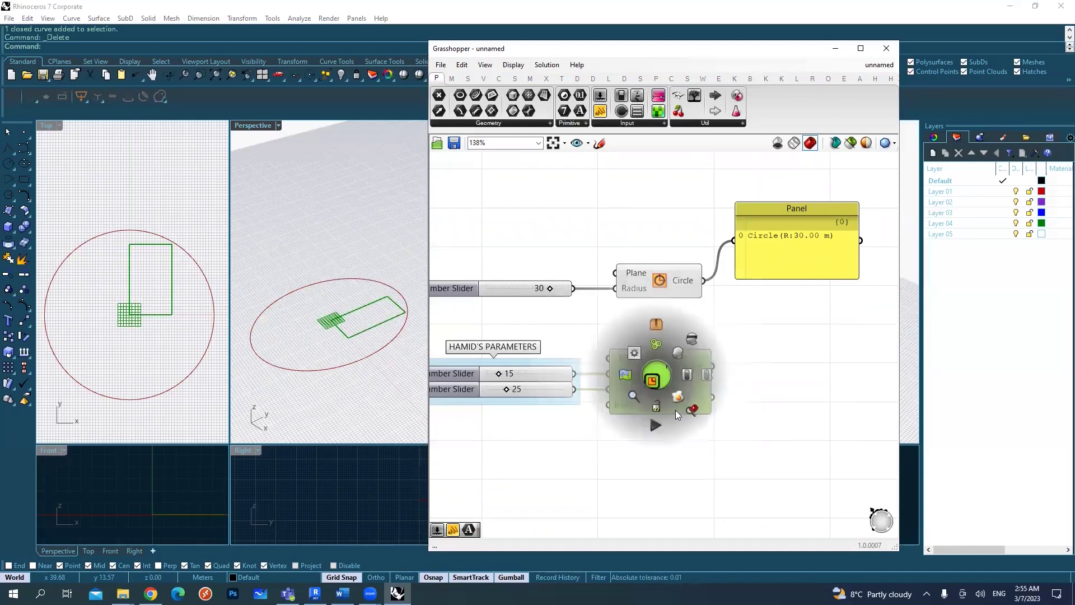
{"action": "left_click", "coordinate": [680, 396]}
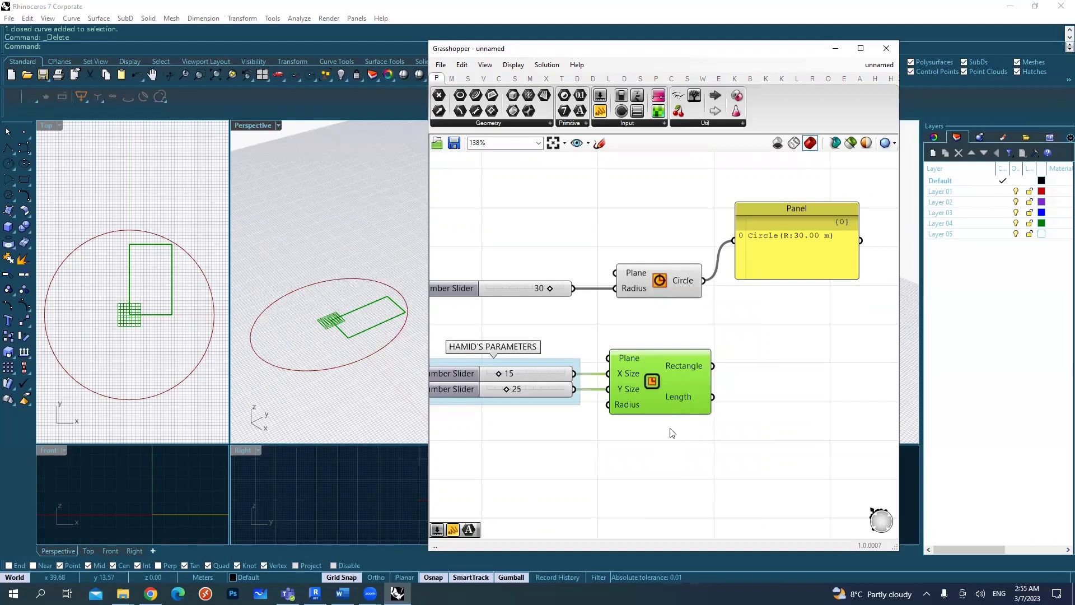
{"action": "left_click", "coordinate": [656, 440]}
{"action": "left_click", "coordinate": [365, 336]}
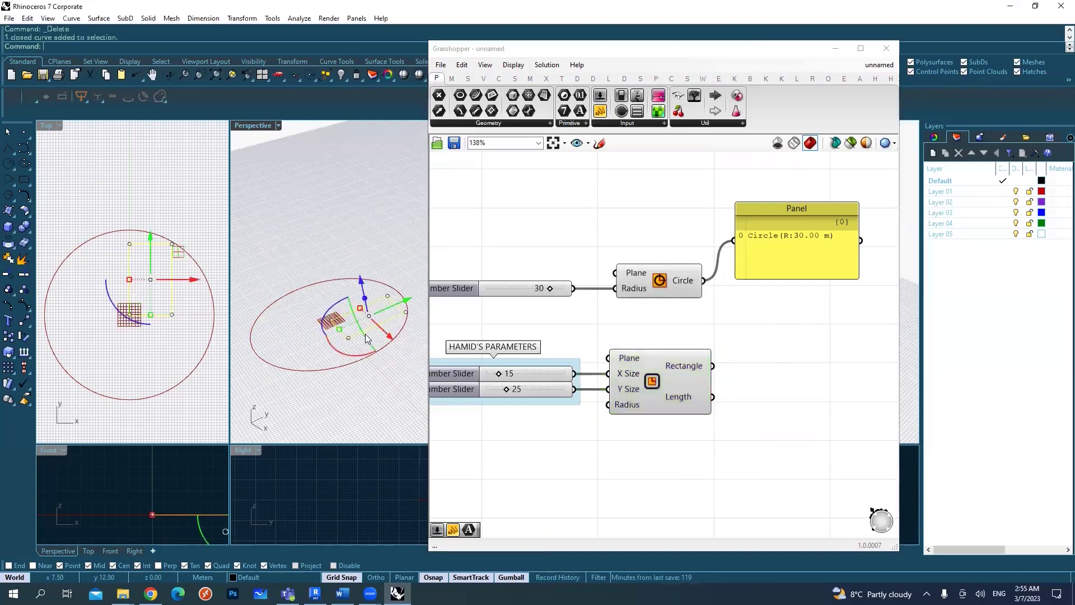
{"action": "mouse_move", "coordinate": [365, 336]}
{"action": "right_mouse_down"}
{"action": "mouse_move", "coordinate": [352, 207]}
{"action": "mouse_move", "coordinate": [392, 305]}
{"action": "mouse_move", "coordinate": [365, 316]}
{"action": "right_mouse_up"}
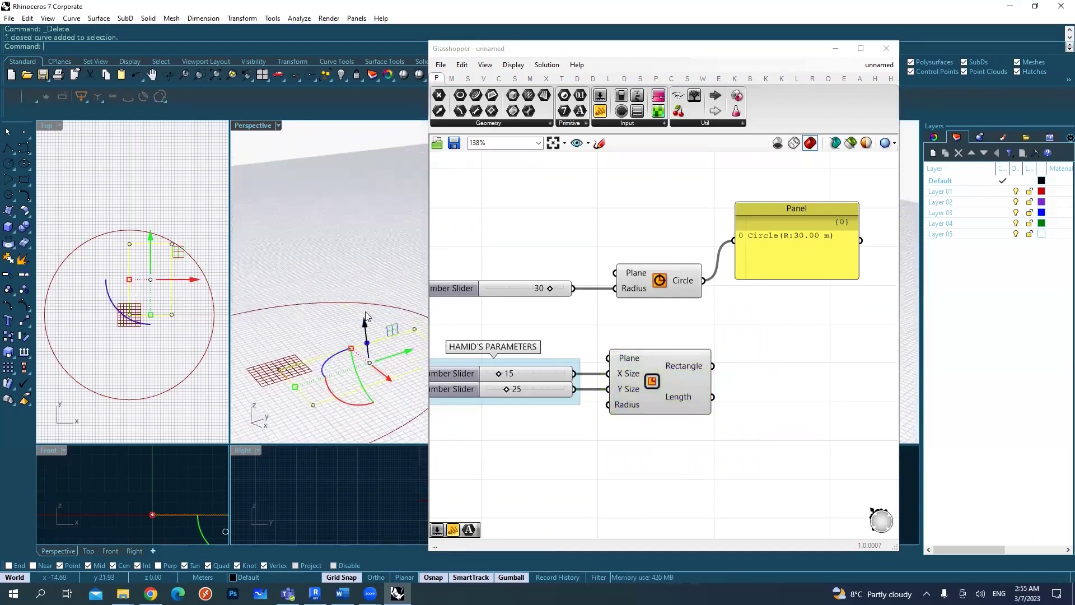
Step: Lift a copy of the baked rectangle upward, then delete the raised copy
{"action": "left_click_drag", "start_coordinate": [365, 316], "coordinate": [367, 200]}
{"action": "scroll", "coordinate": [358, 233], "scroll_direction": "down", "scroll_amount": 2}
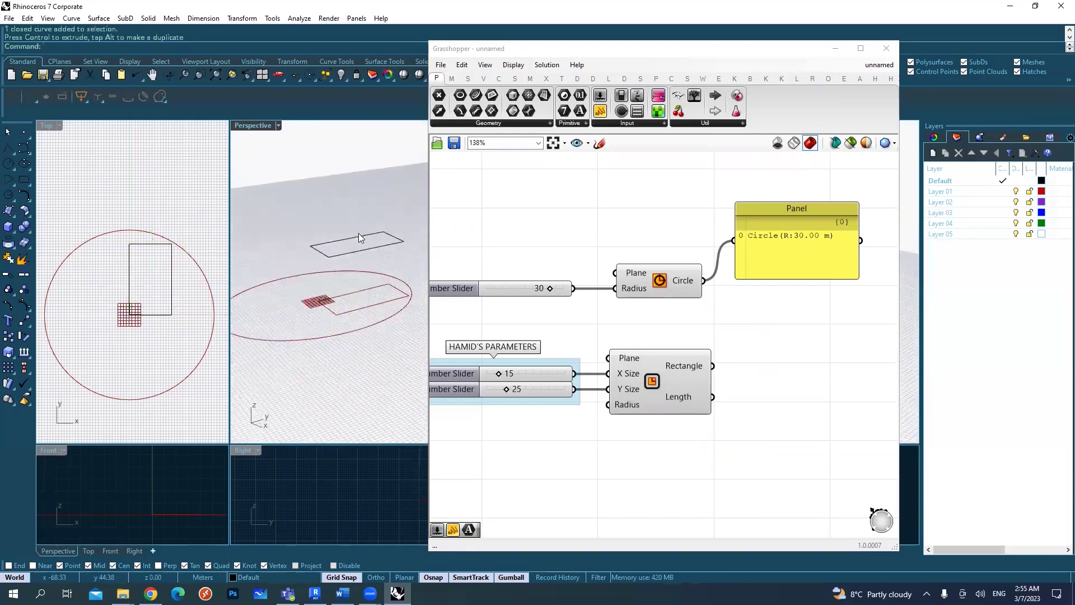
{"action": "right_click_drag", "start_coordinate": [358, 233], "coordinate": [371, 246]}
{"action": "left_click", "coordinate": [371, 246]}
{"action": "key", "text": "Delete"}
{"action": "right_click_drag", "start_coordinate": [580, 376], "coordinate": [593, 365]}
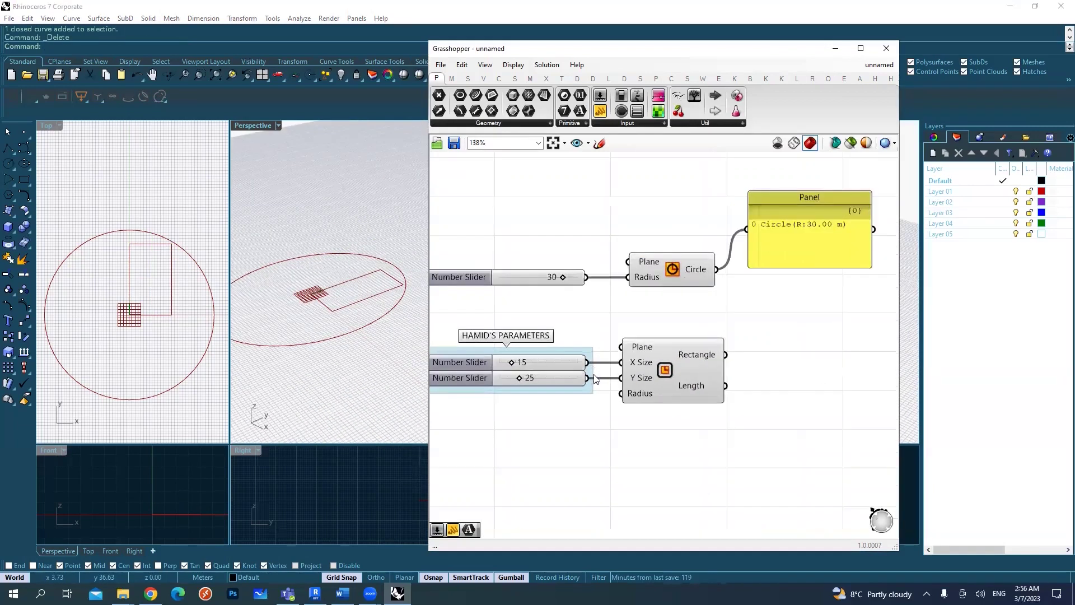
{"action": "left_click_drag", "start_coordinate": [810, 311], "coordinate": [800, 205]}
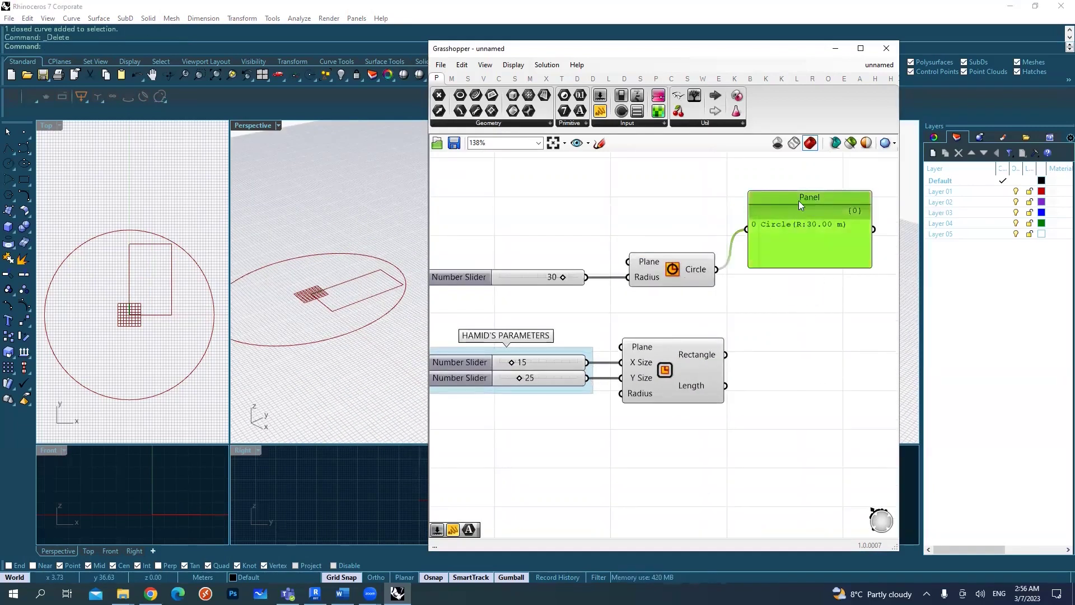
{"action": "middle_click", "coordinate": [780, 208]}
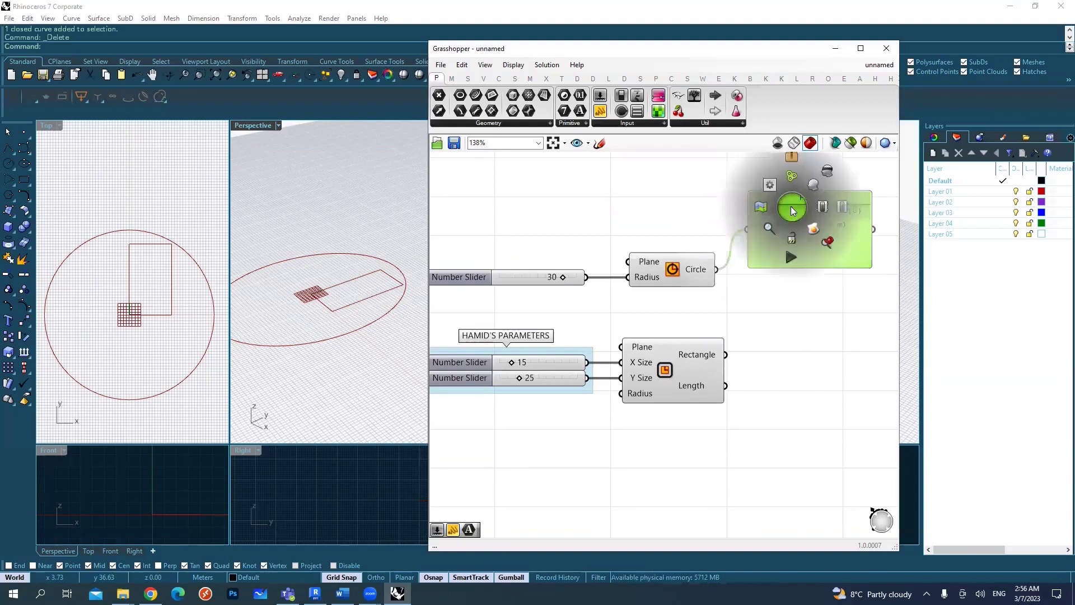
{"action": "left_click", "coordinate": [814, 228]}
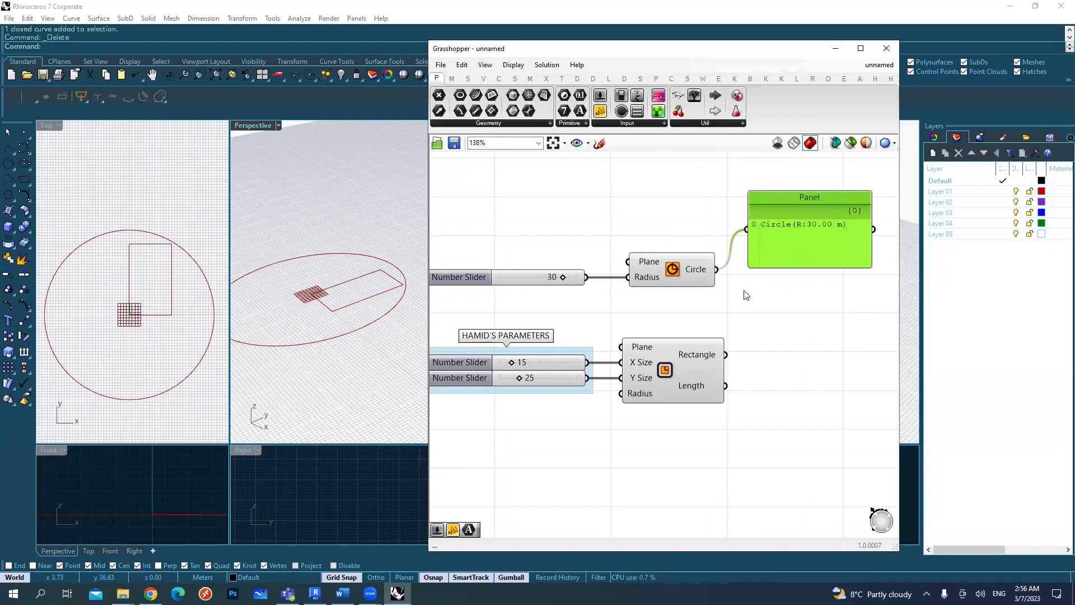
{"action": "left_click_drag", "start_coordinate": [532, 448], "coordinate": [513, 365]}
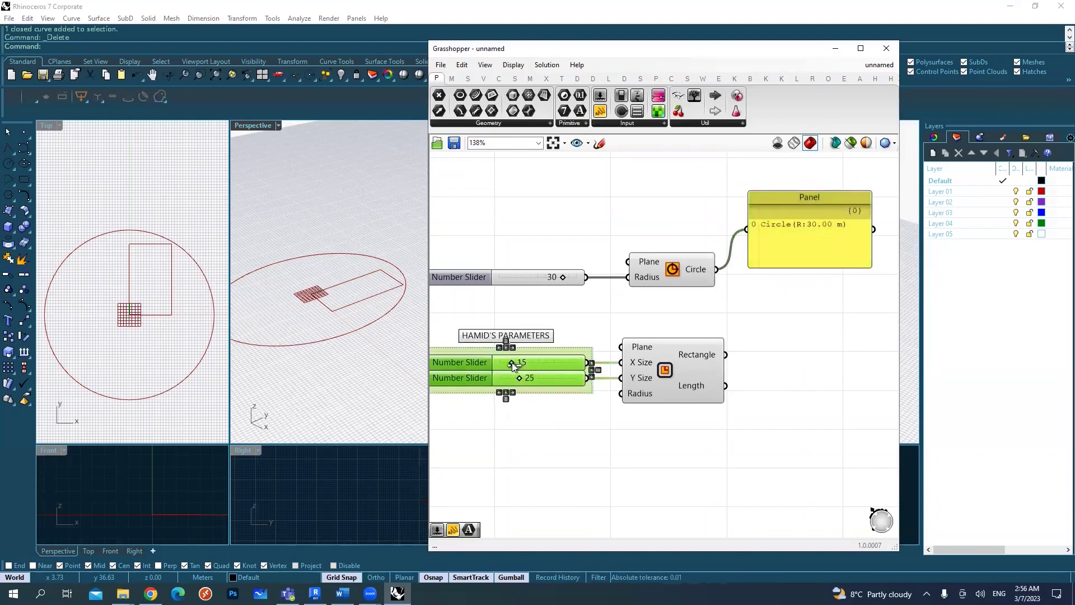
{"action": "middle_click", "coordinate": [512, 361]}
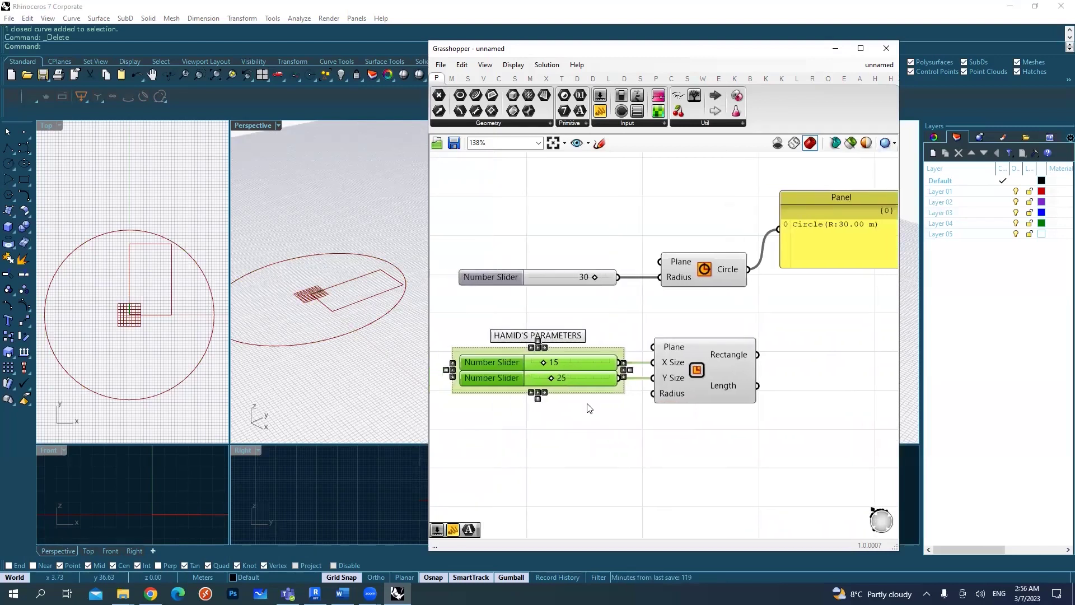
{"action": "left_click", "coordinate": [707, 373]}
{"action": "right_click_drag", "start_coordinate": [743, 380], "coordinate": [677, 385]}
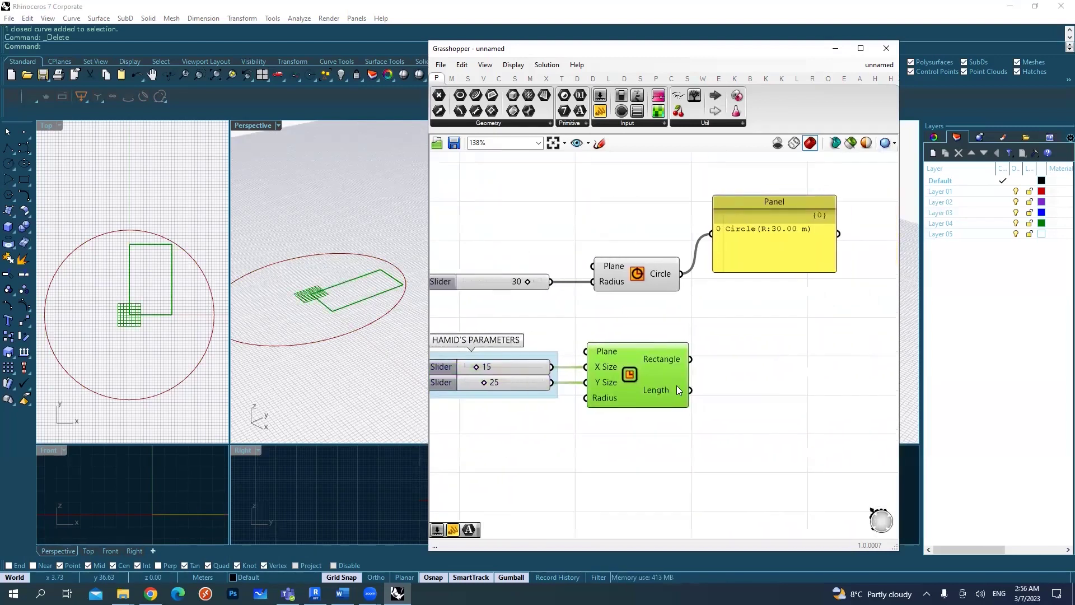
{"action": "scroll", "coordinate": [658, 374], "scroll_direction": "down", "scroll_amount": 3}
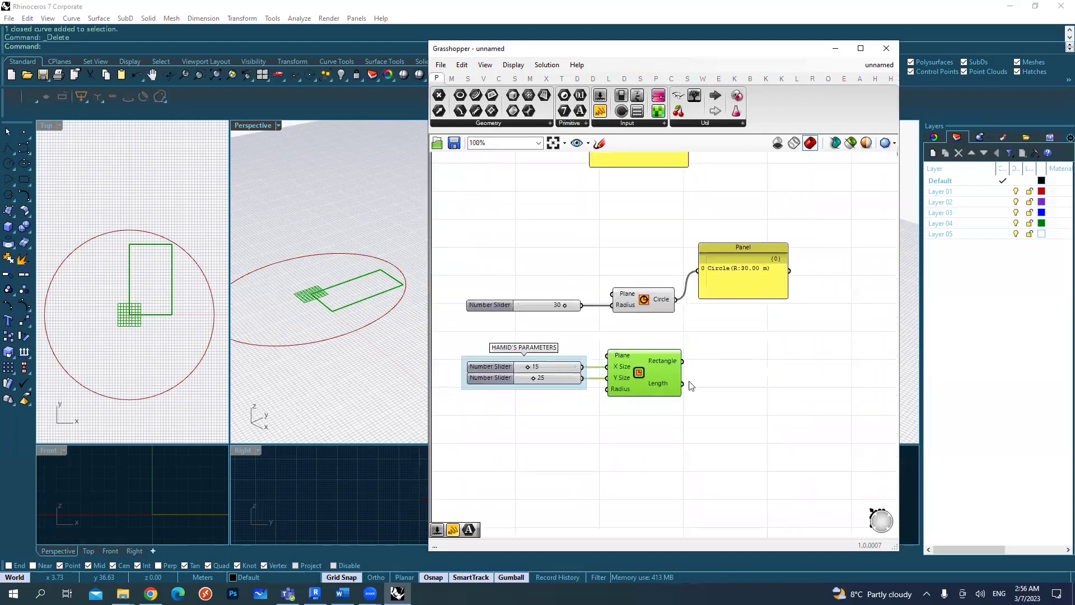